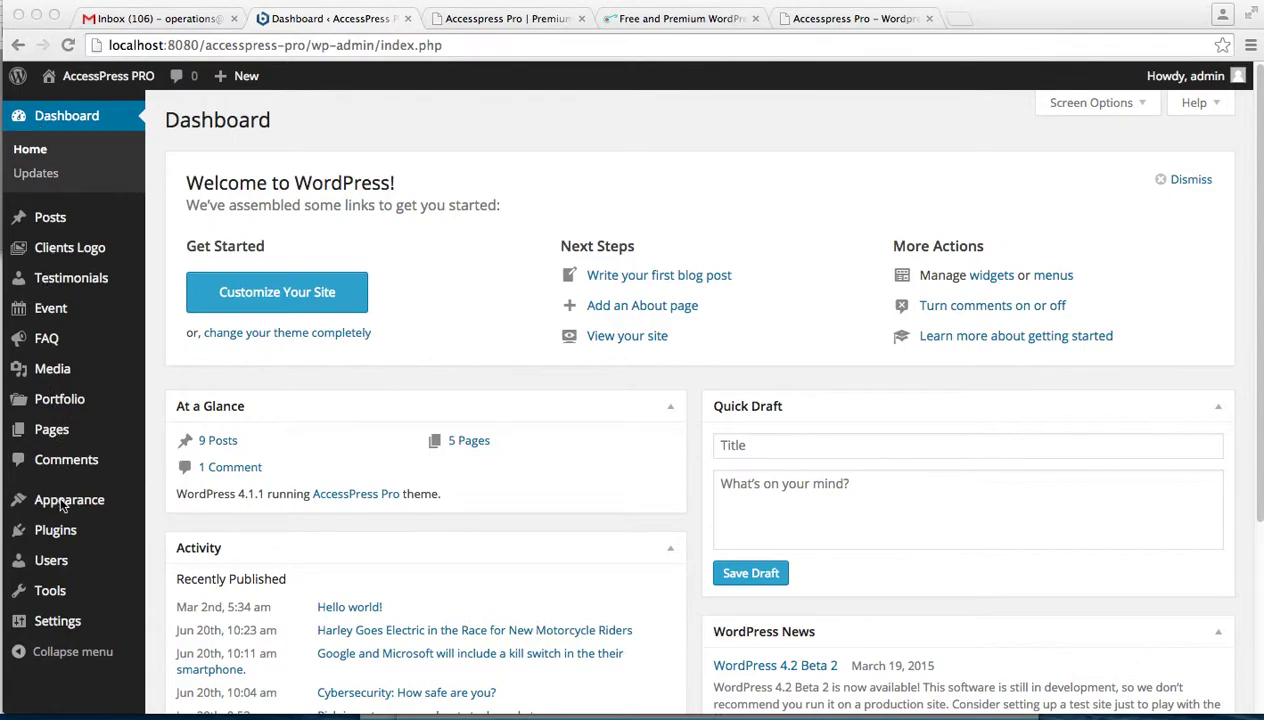
- Open the theme options and display the Header Settings with the available header styles
{"action": "mouse_move", "coordinate": [88, 503]}
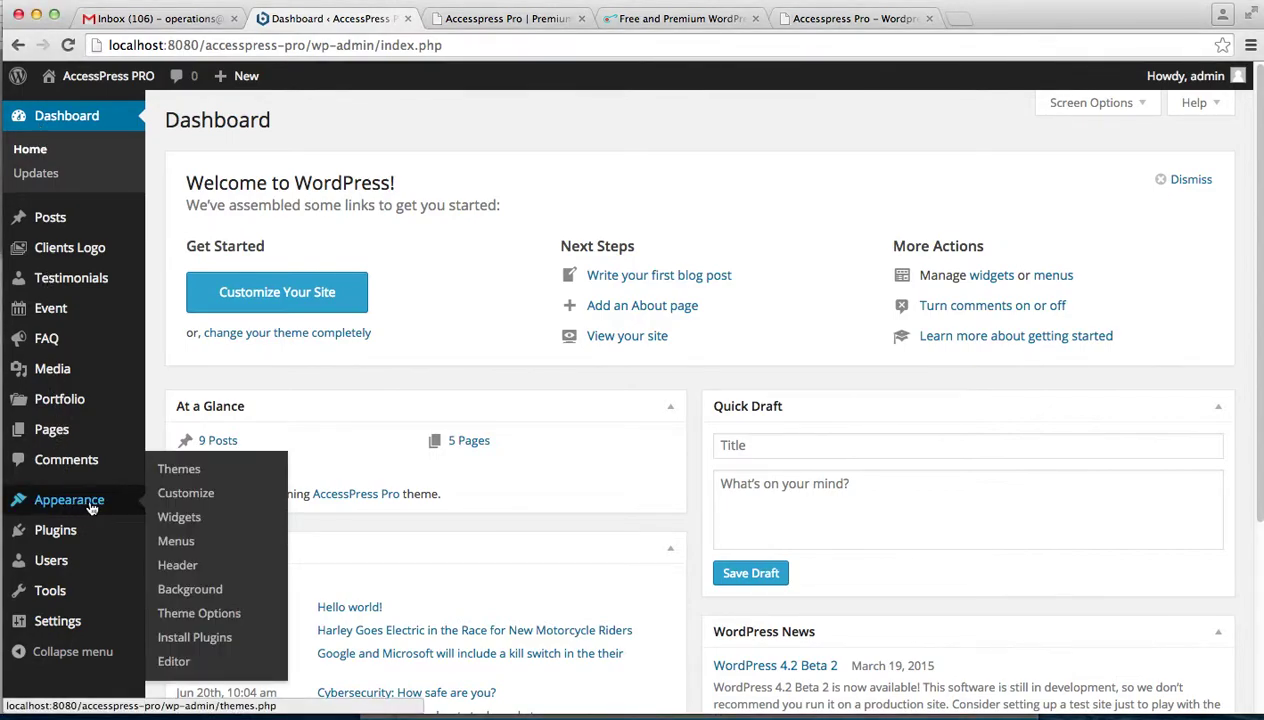
{"action": "left_click", "coordinate": [180, 613]}
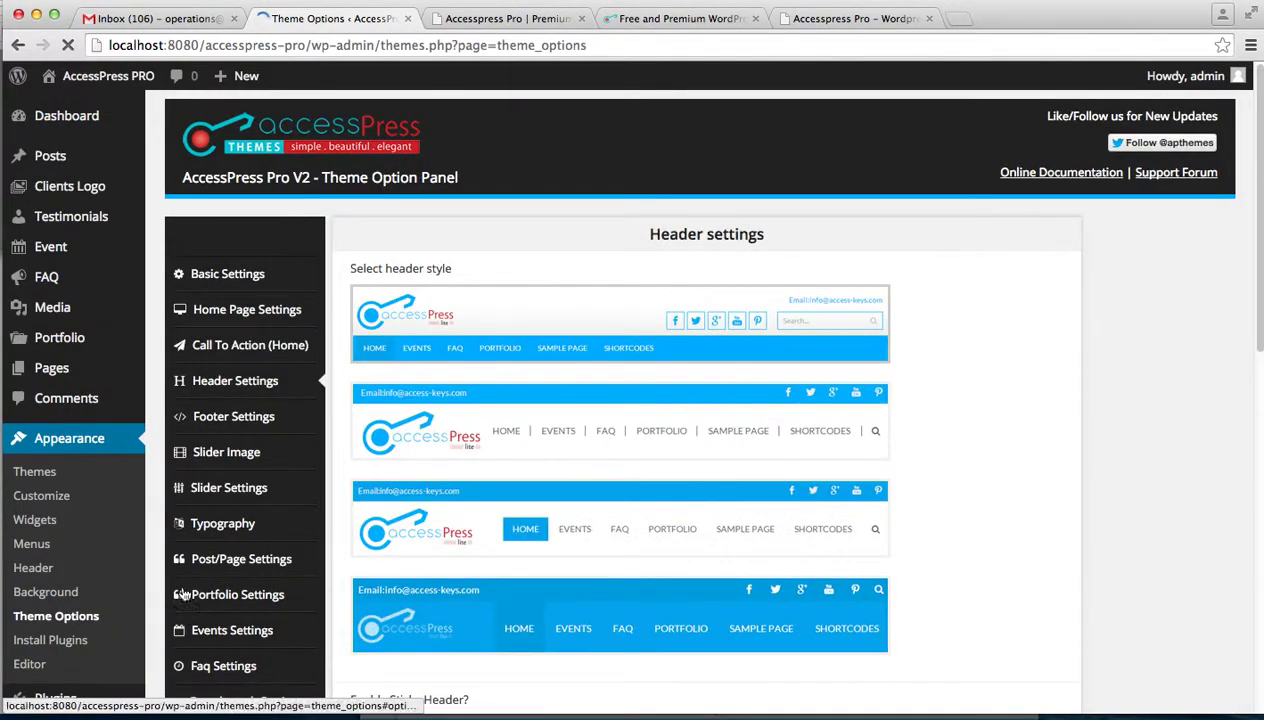
{"action": "left_click", "coordinate": [232, 383]}
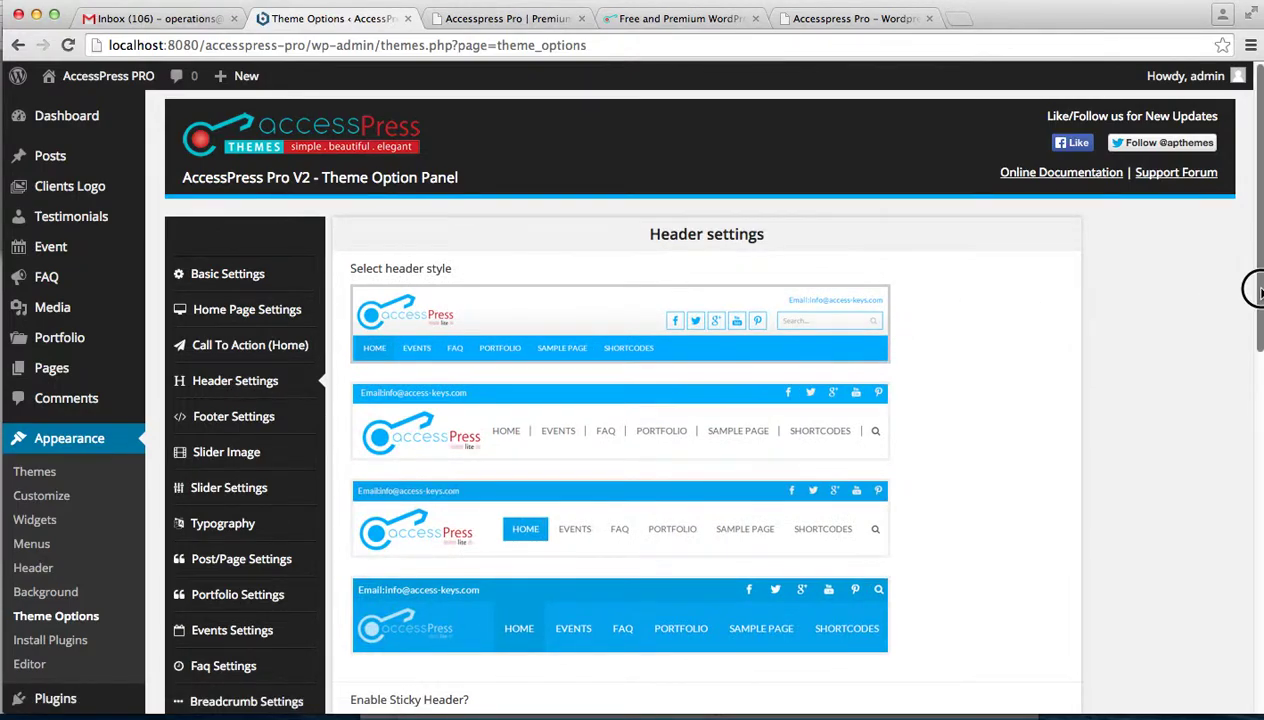
{"action": "left_click_drag", "start_coordinate": [1258, 286], "coordinate": [1258, 341]}
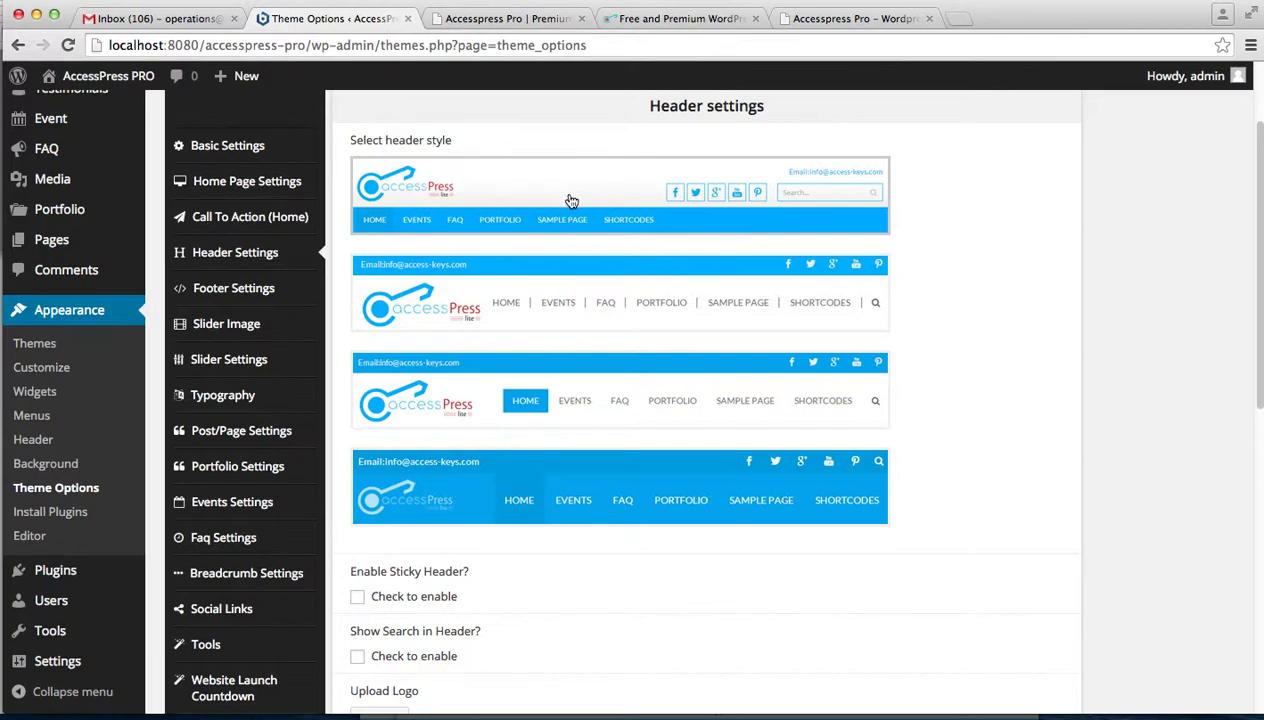
- Open the site's front page in a new browser tab and view its current header
{"action": "mouse_move", "coordinate": [128, 84]}
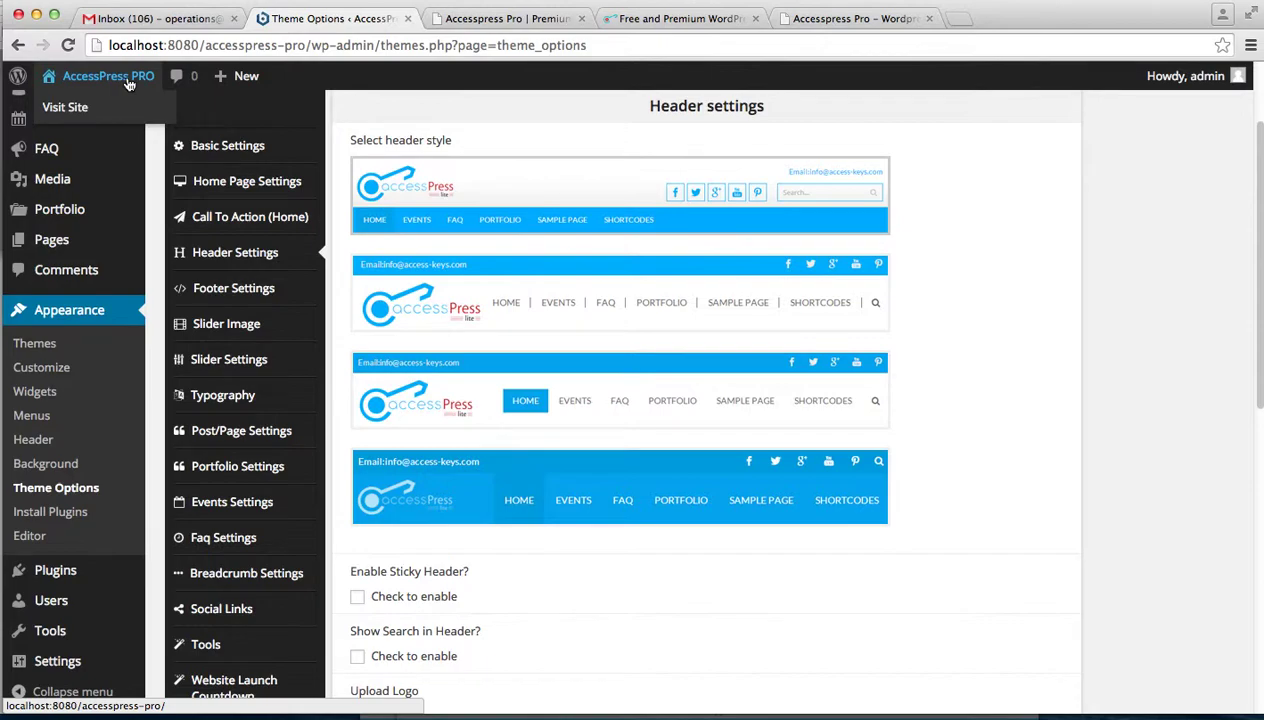
{"action": "right_click", "coordinate": [77, 112]}
{"action": "left_click", "coordinate": [84, 116]}
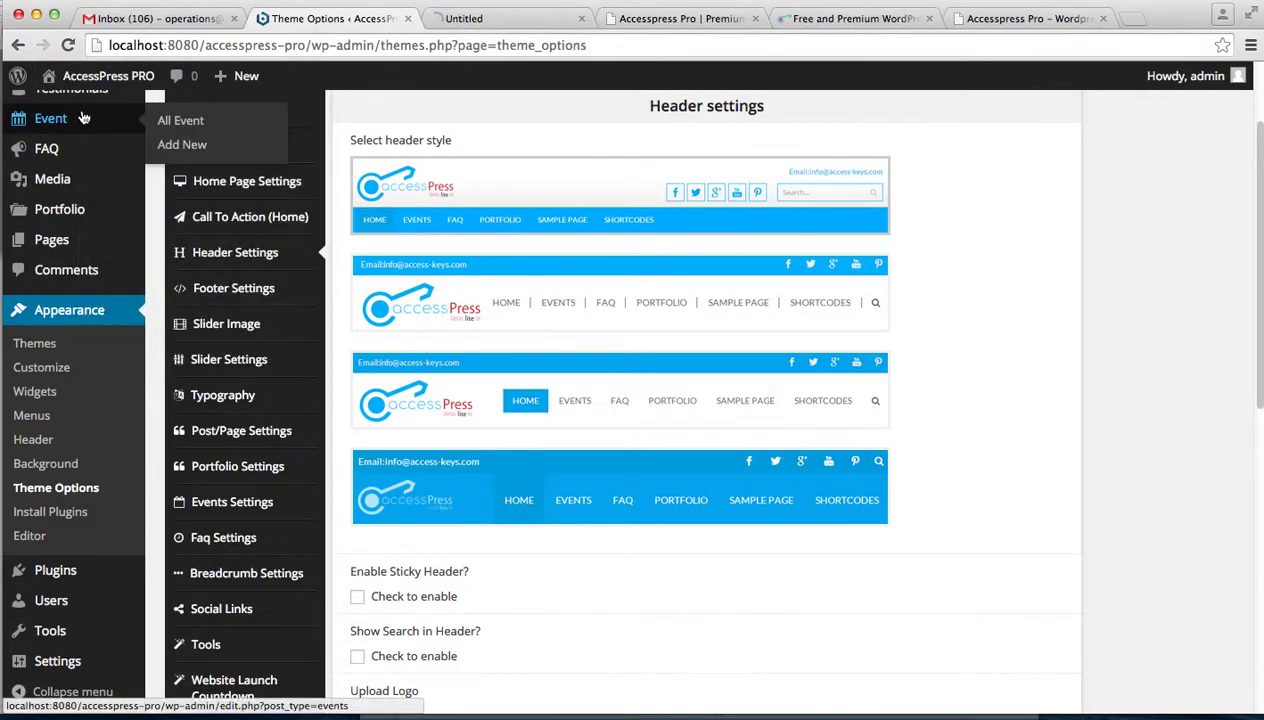
{"action": "left_click", "coordinate": [490, 20]}
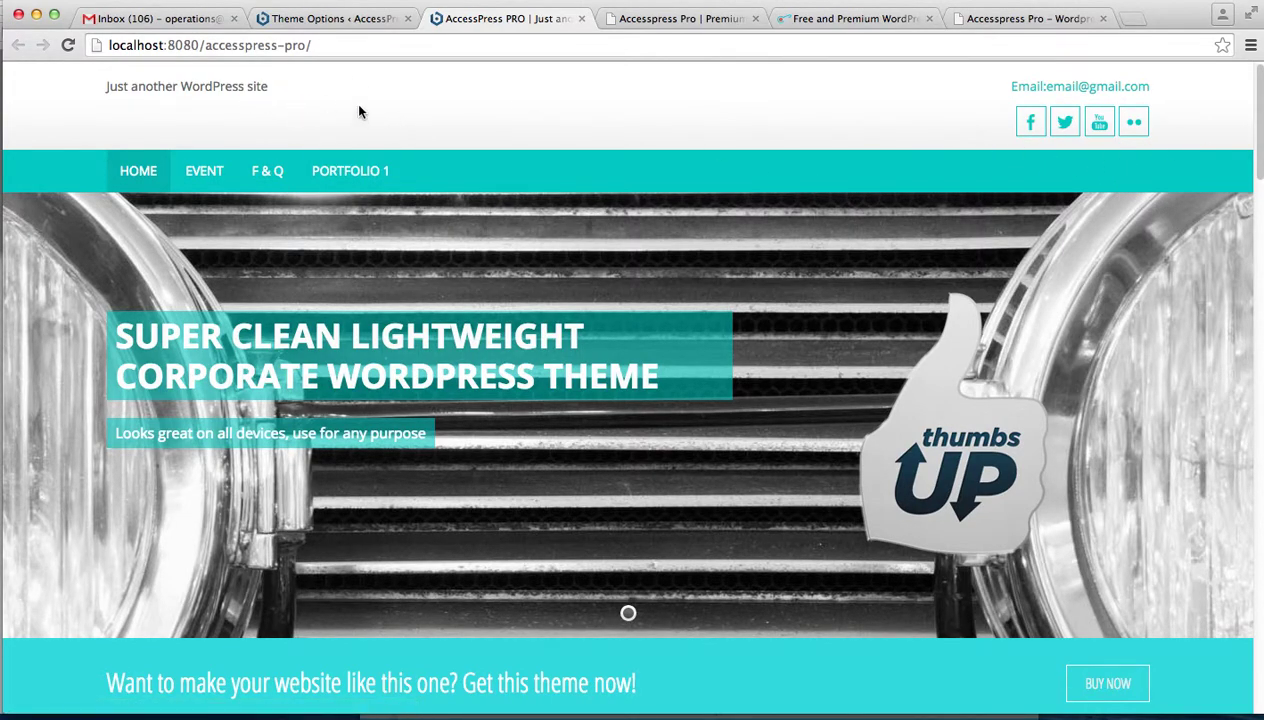
- Reload the theme options, select the second header style and save the options
{"action": "left_click", "coordinate": [360, 22]}
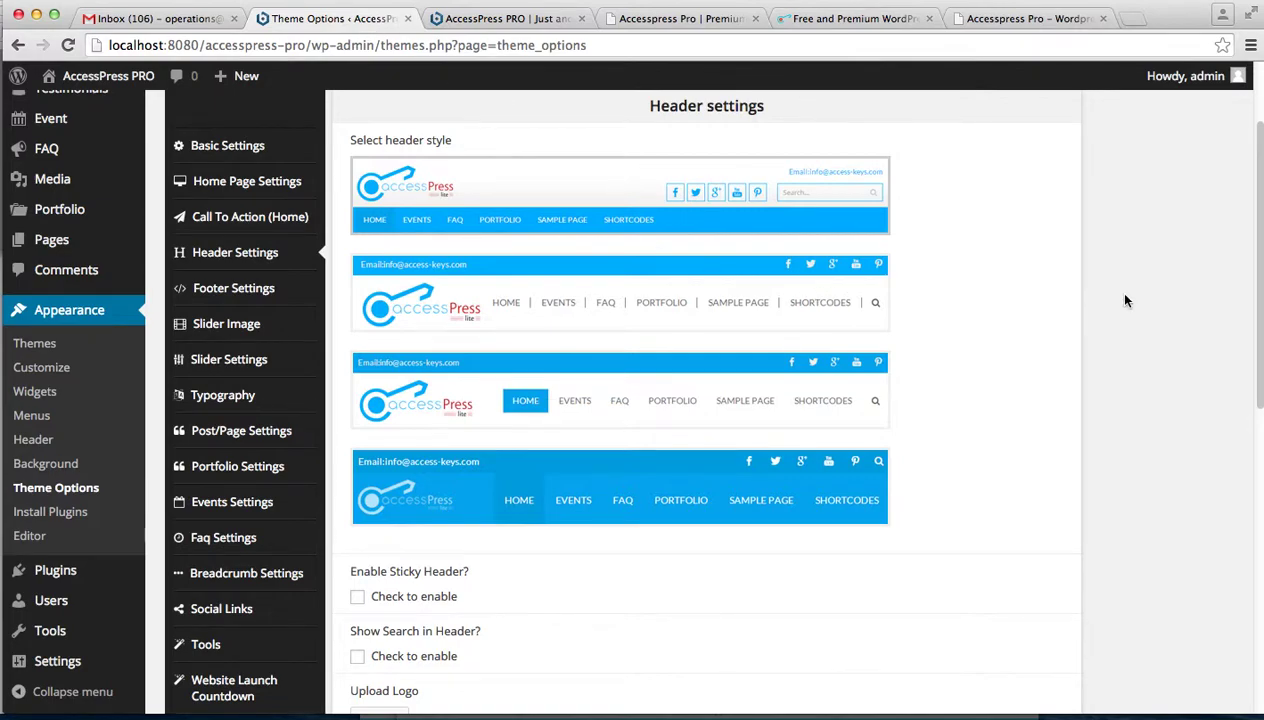
{"action": "left_click", "coordinate": [728, 47]}
{"action": "key", "text": "Return"}
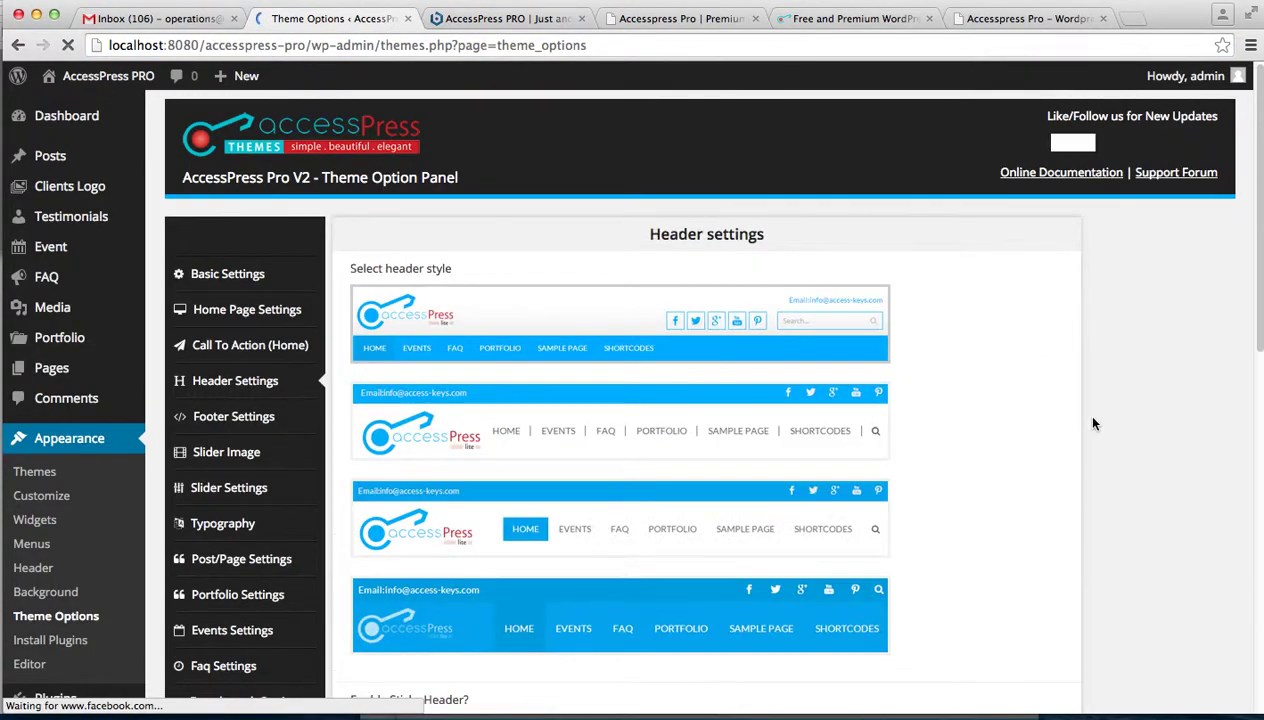
{"action": "scroll", "coordinate": [1256, 409], "scroll_direction": "down", "scroll_amount": 5}
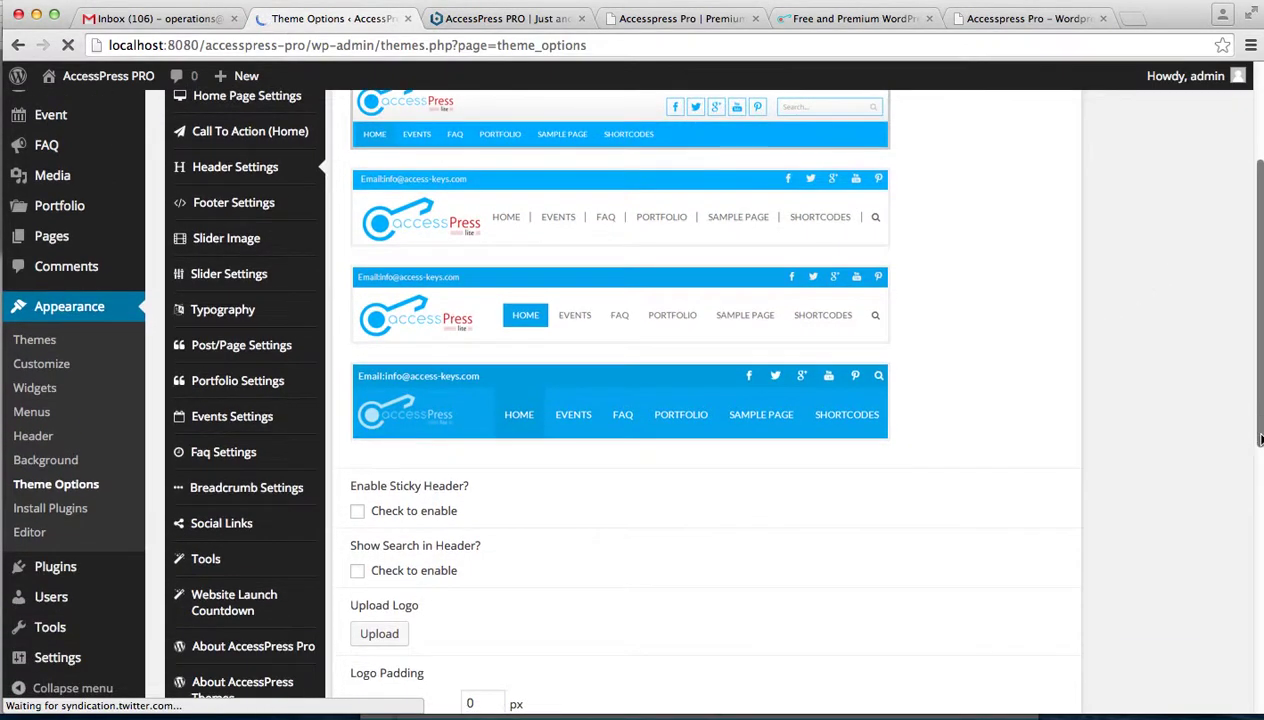
{"action": "left_click", "coordinate": [503, 190]}
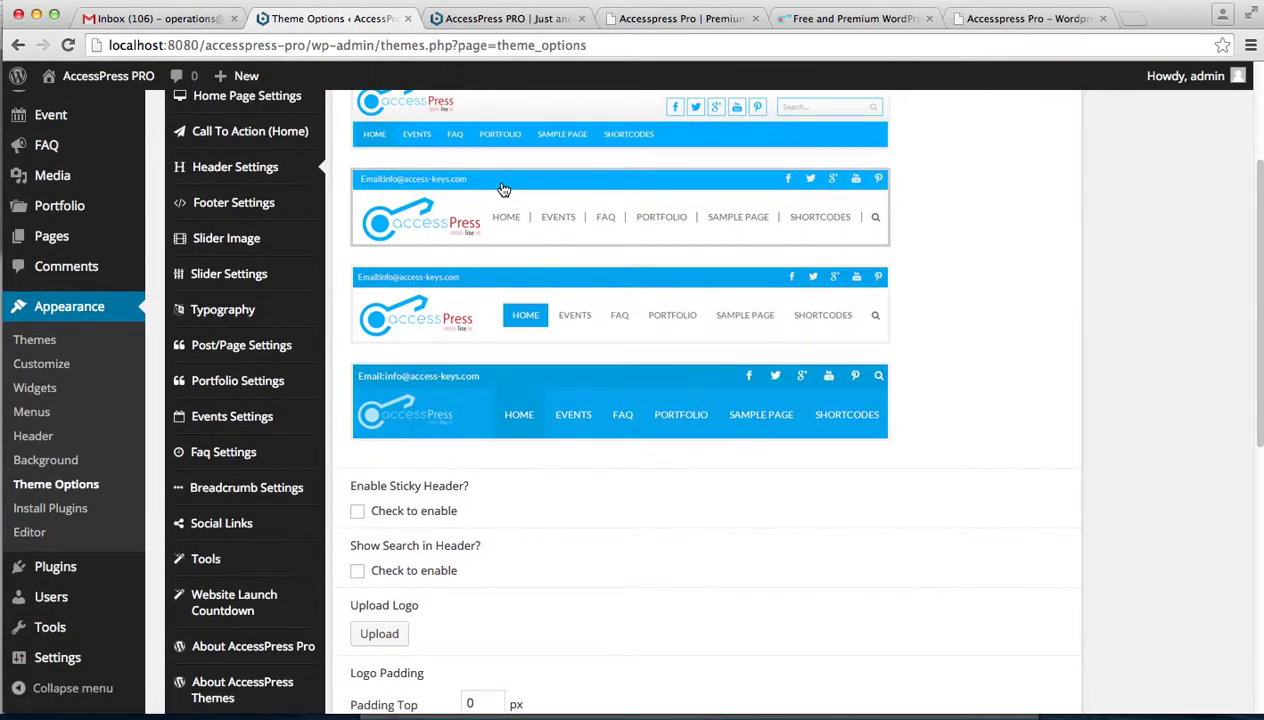
{"action": "left_click_drag", "start_coordinate": [1250, 372], "coordinate": [1252, 628]}
{"action": "left_click", "coordinate": [407, 627]}
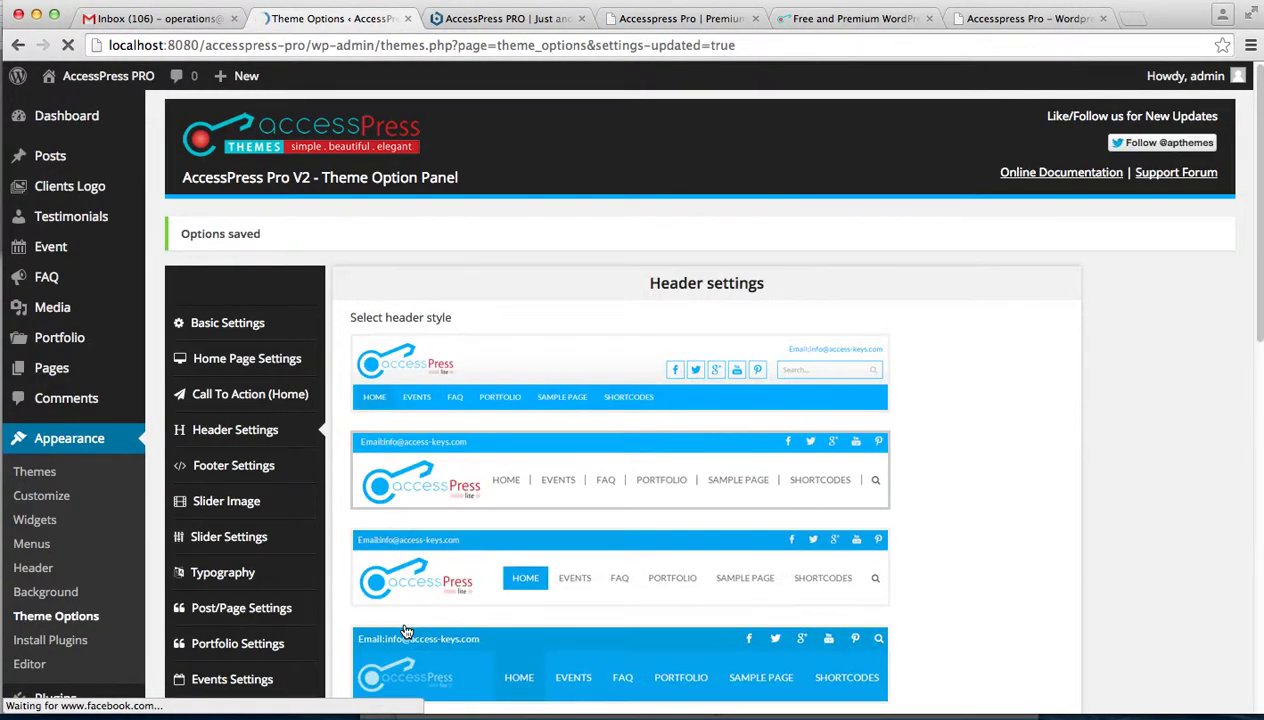
- Reload the site's front page to check the newly applied header style
{"action": "left_click", "coordinate": [505, 18]}
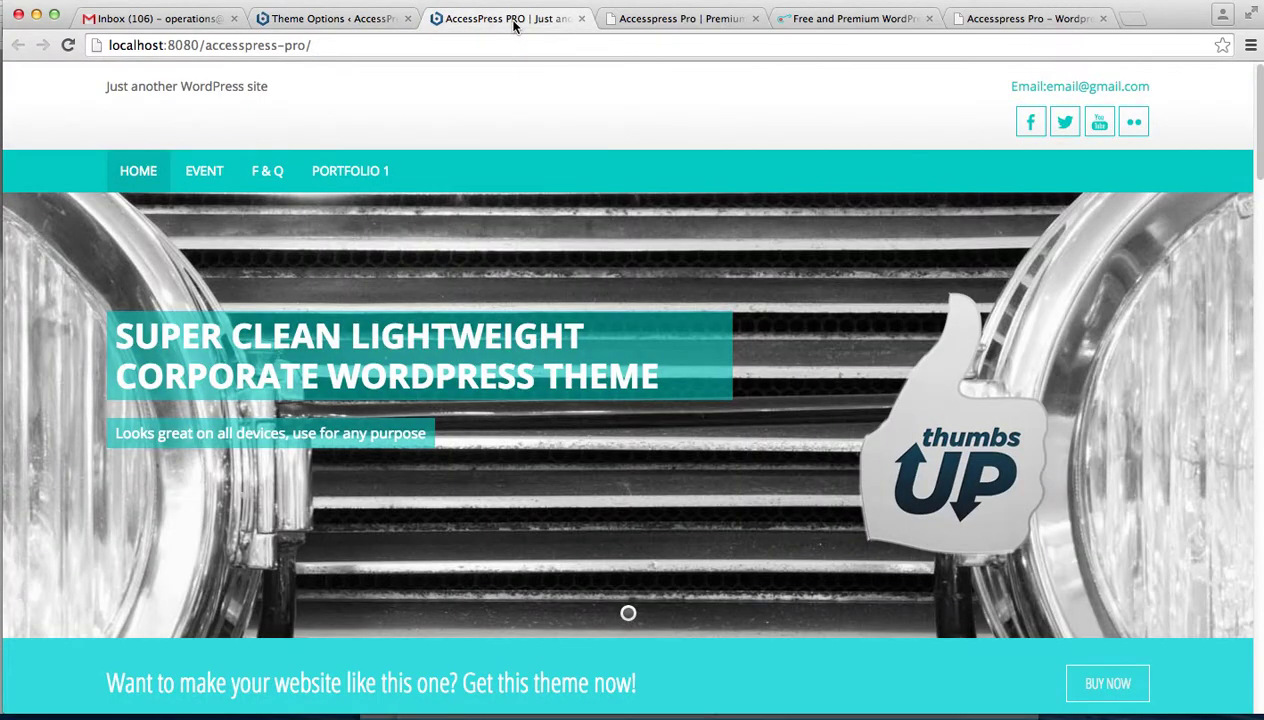
{"action": "left_click", "coordinate": [507, 44]}
{"action": "key", "text": "Return"}
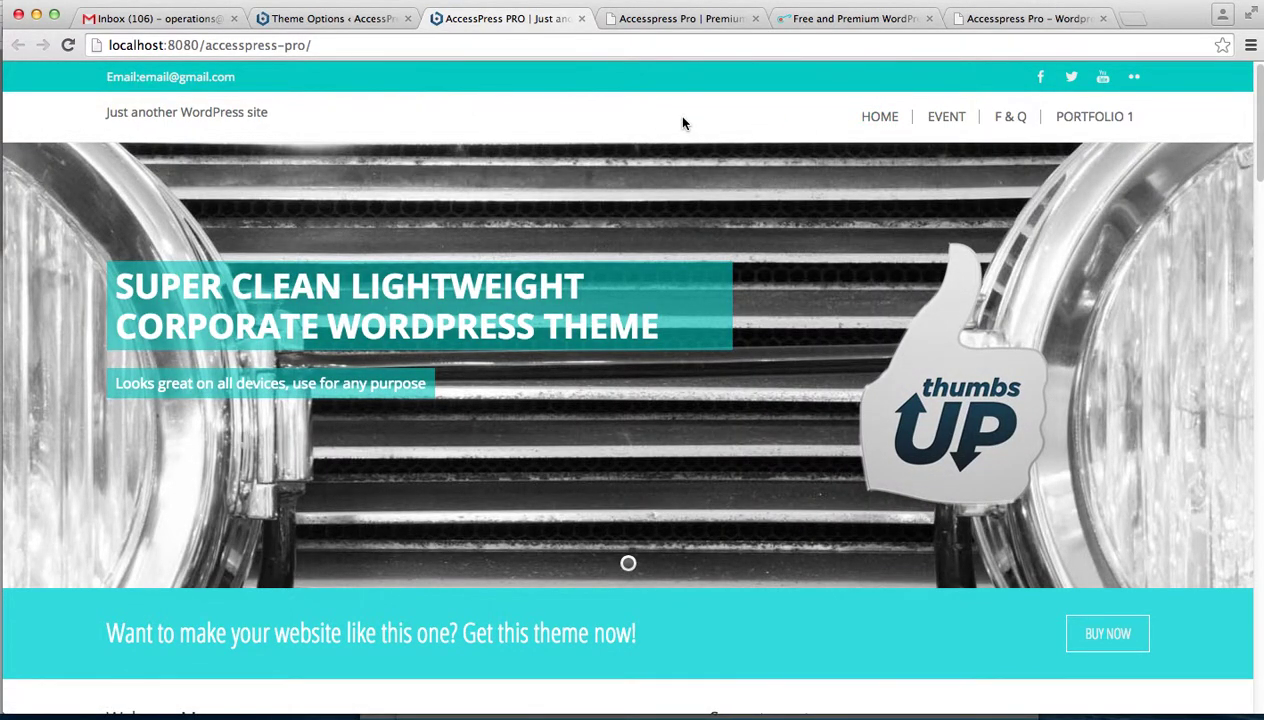
- Find the sticky header option in the header settings, and examine how the front page header behaves on scrolling
{"action": "left_click", "coordinate": [338, 20]}
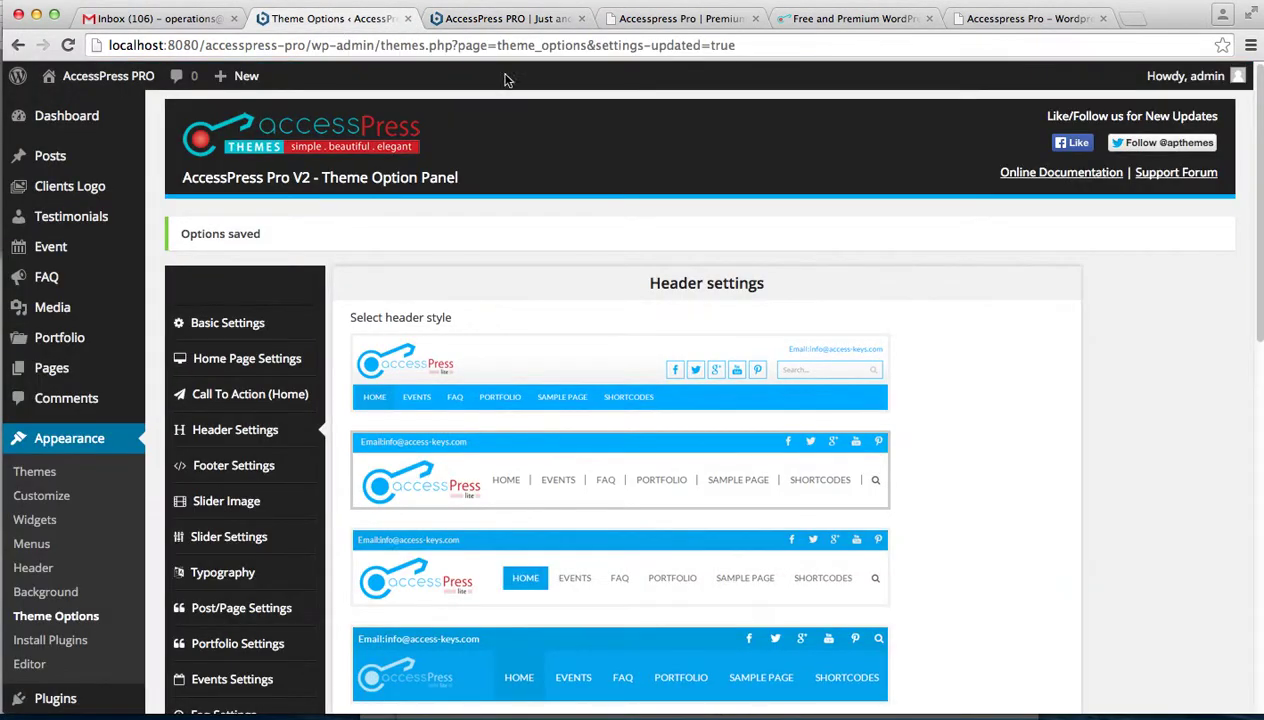
{"action": "left_click_drag", "start_coordinate": [1259, 289], "coordinate": [1259, 537]}
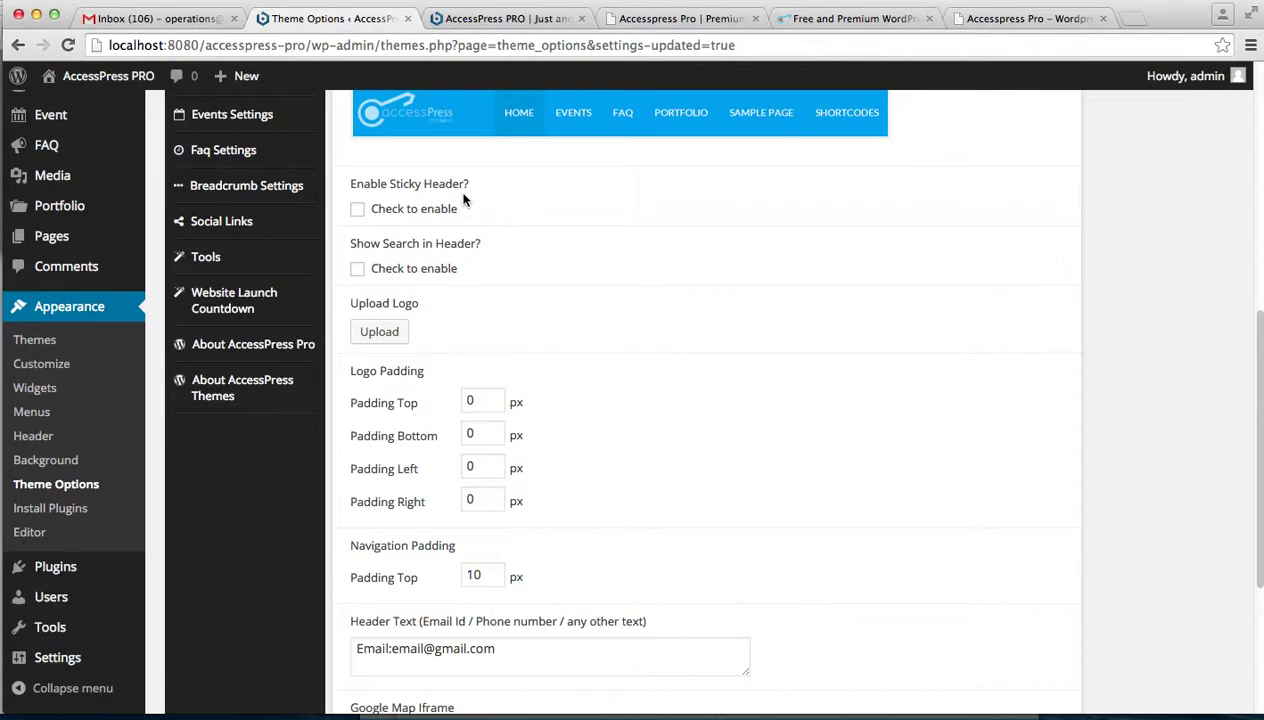
{"action": "left_click", "coordinate": [507, 18]}
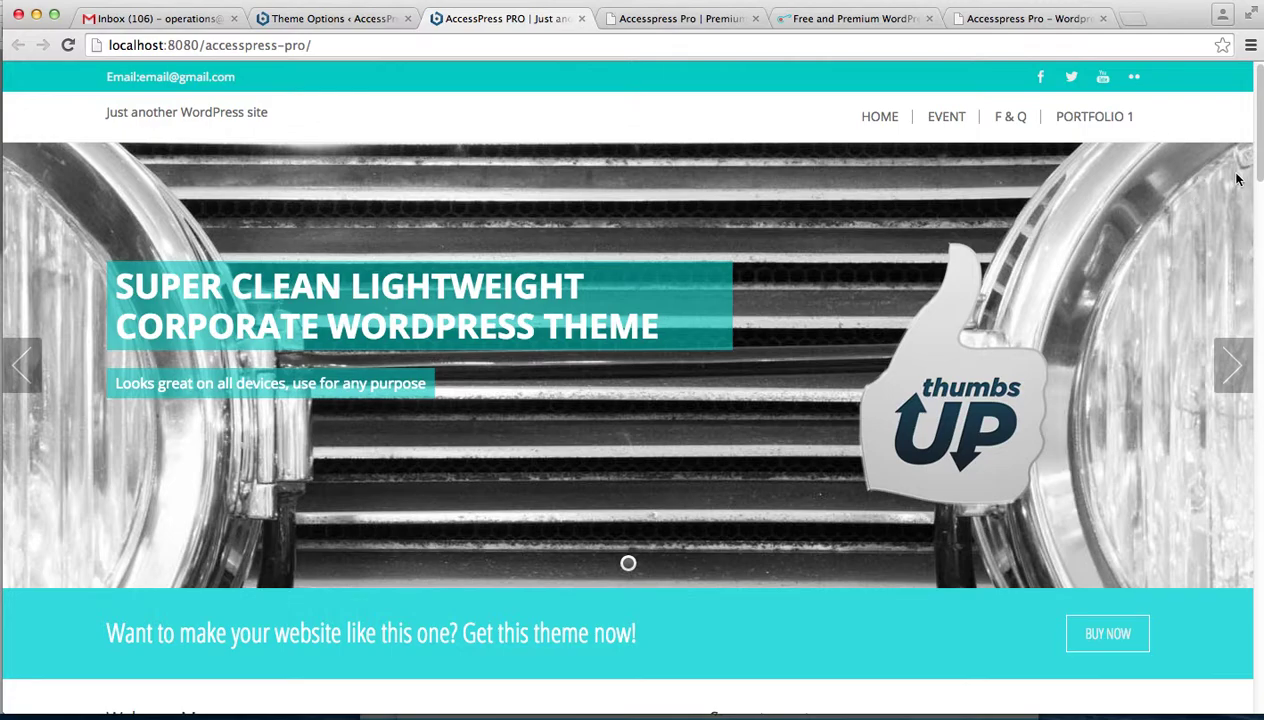
{"action": "left_click_drag", "start_coordinate": [1253, 161], "coordinate": [1259, 262]}
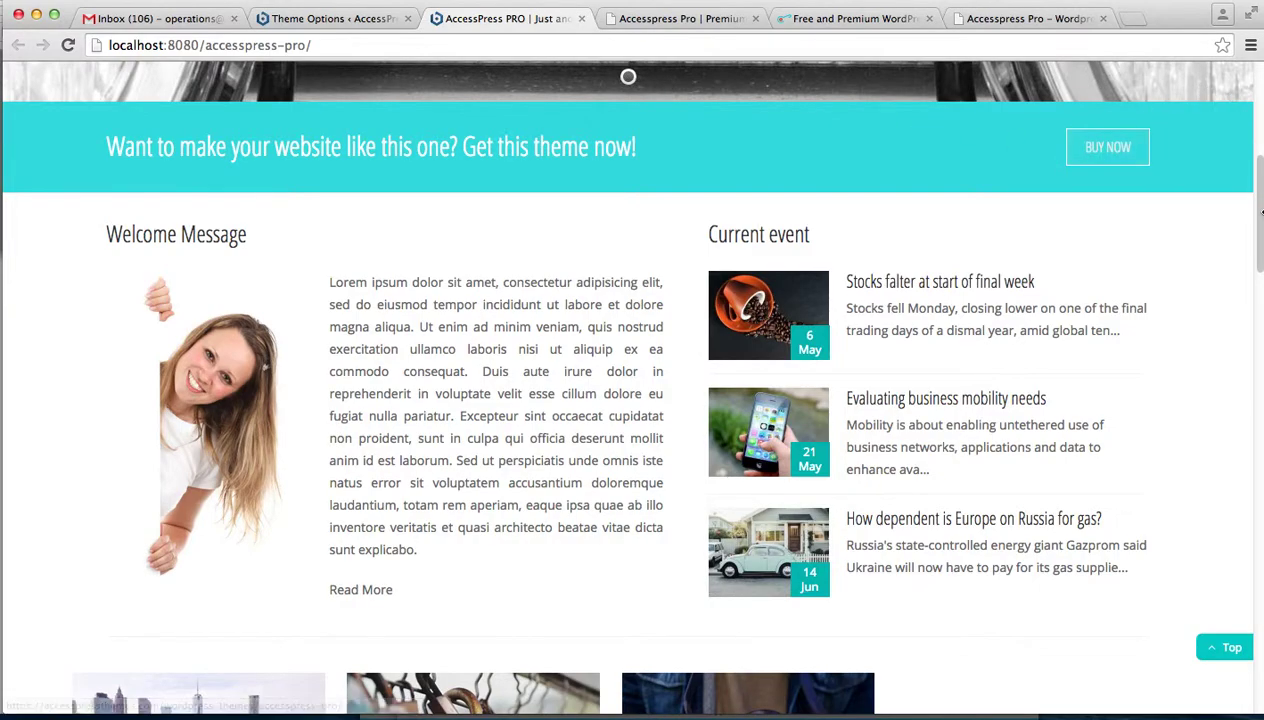
{"action": "left_click_drag", "start_coordinate": [1261, 238], "coordinate": [1256, 85]}
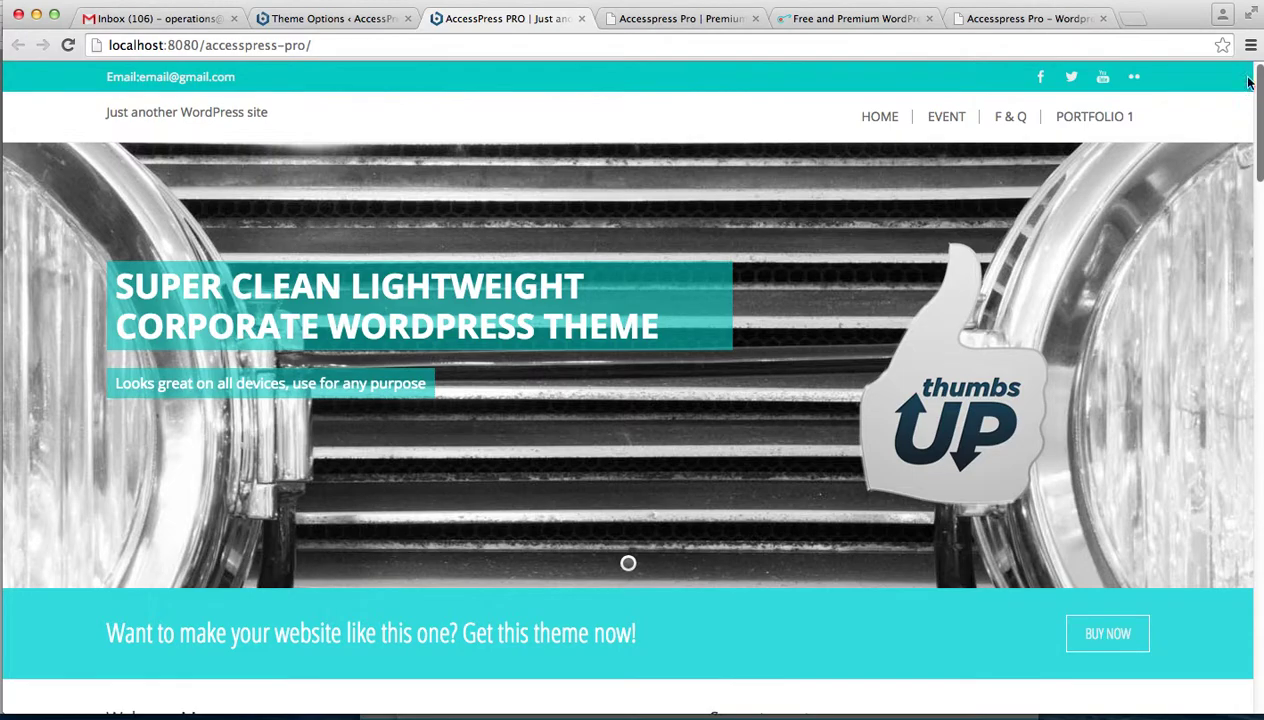
- Enable the sticky header and the search in the header, and save the options
{"action": "left_click", "coordinate": [355, 22]}
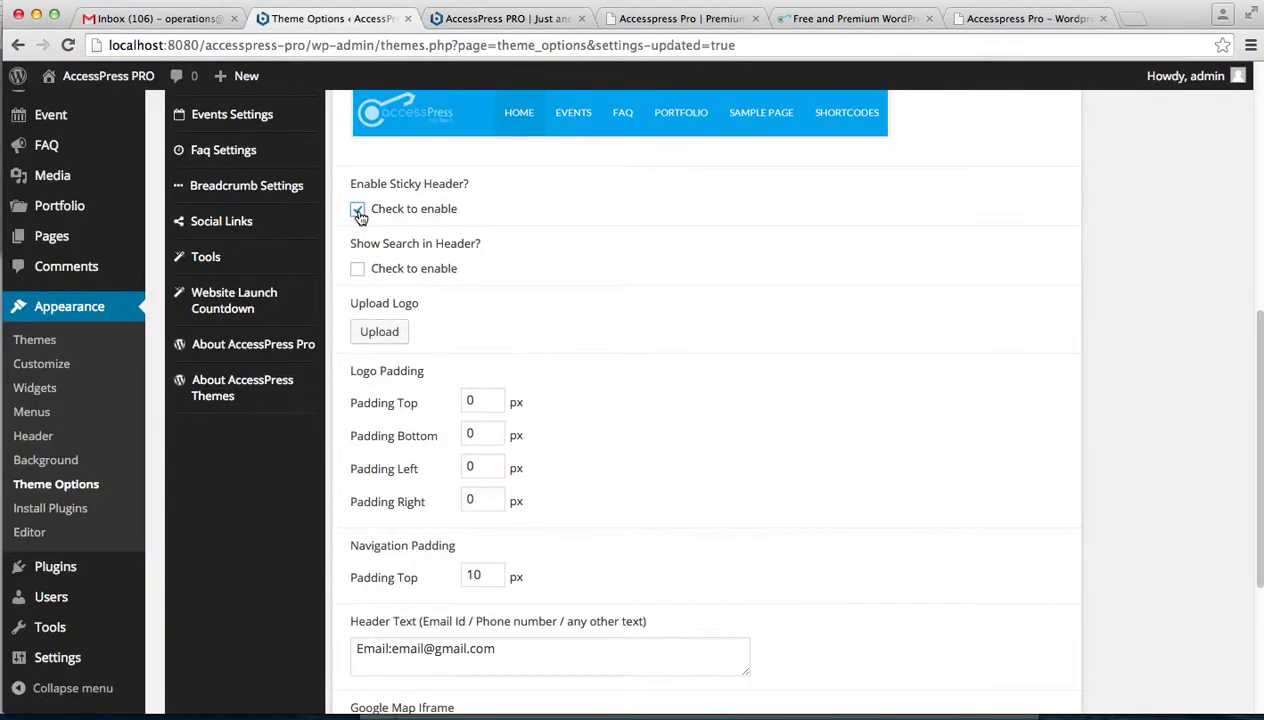
{"action": "left_click", "coordinate": [358, 271]}
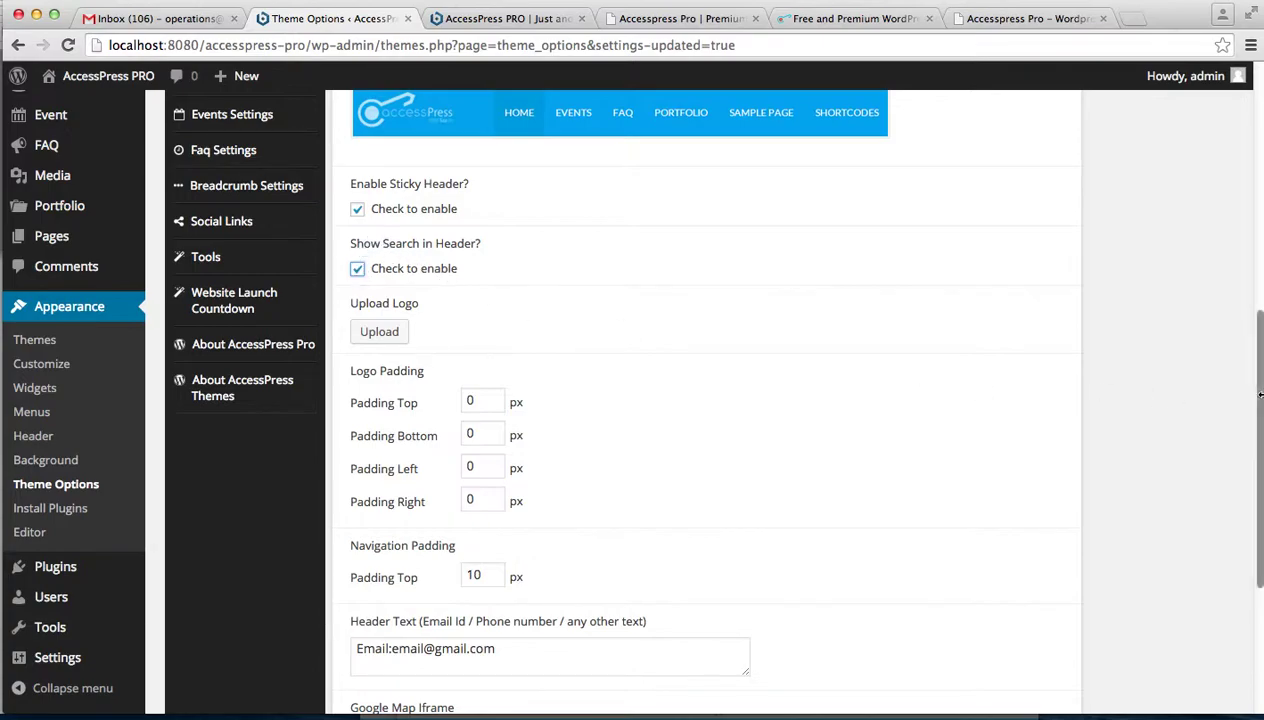
{"action": "left_click_drag", "start_coordinate": [1260, 403], "coordinate": [1250, 584]}
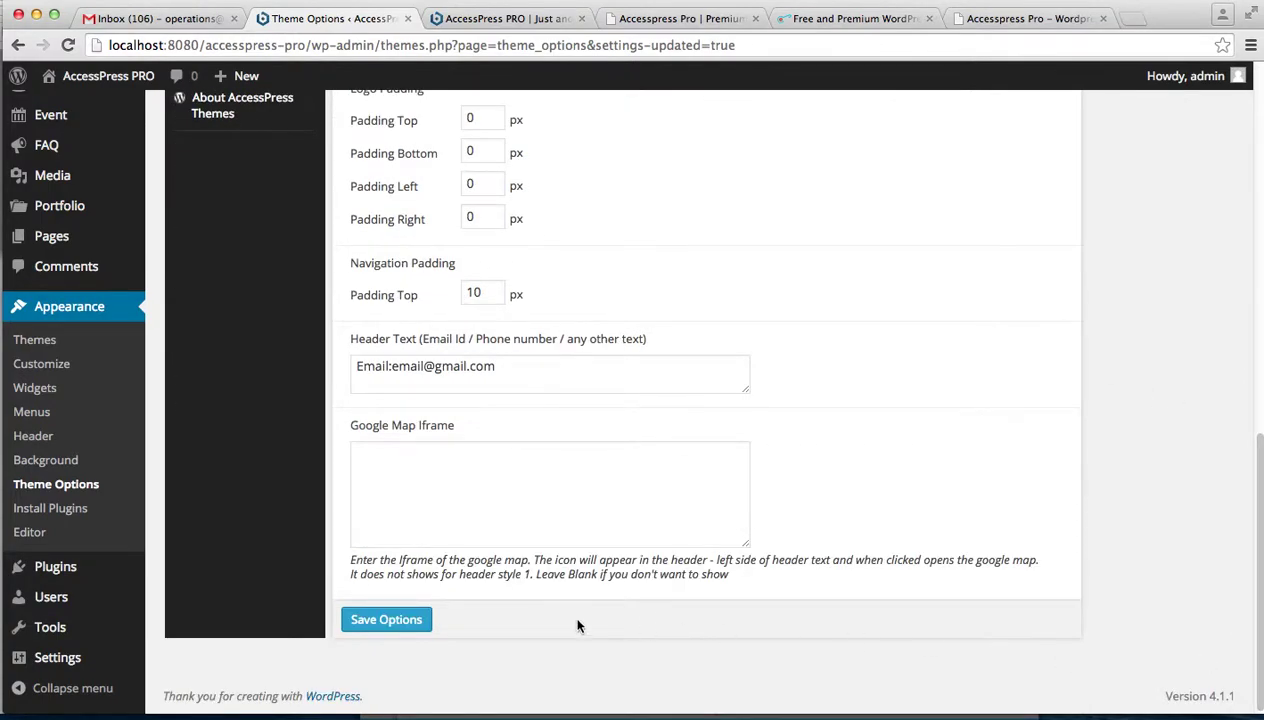
{"action": "left_click", "coordinate": [416, 624]}
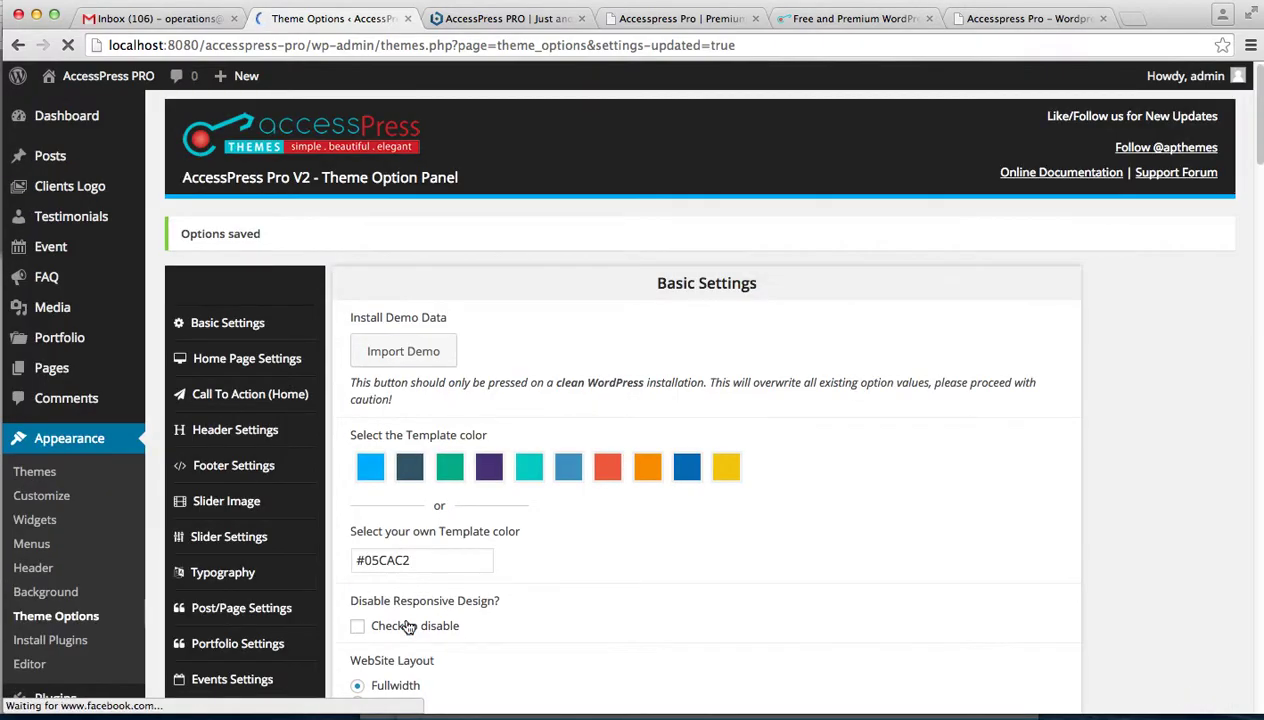
- Reload the front page and check the header's search icon and its sticky behaviour further down the page
{"action": "left_click", "coordinate": [527, 19]}
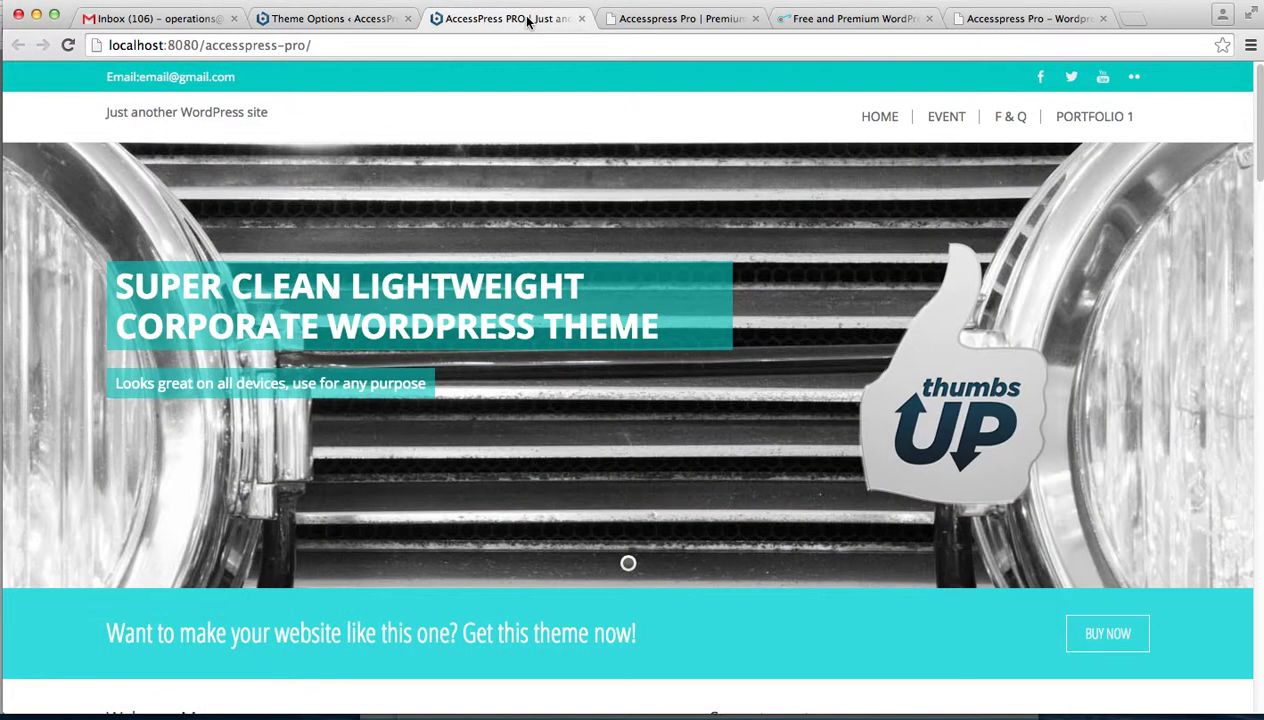
{"action": "left_click", "coordinate": [514, 46]}
{"action": "key", "text": "Return"}
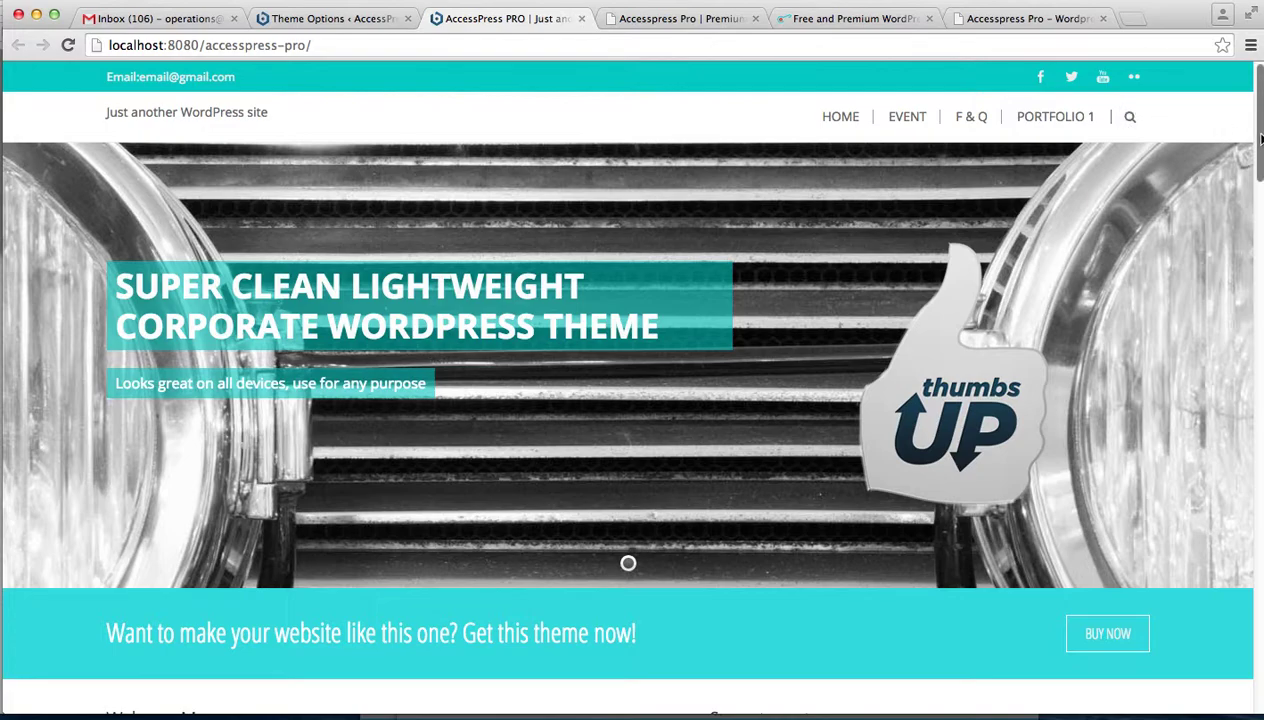
{"action": "left_click_drag", "start_coordinate": [1261, 140], "coordinate": [1250, 330]}
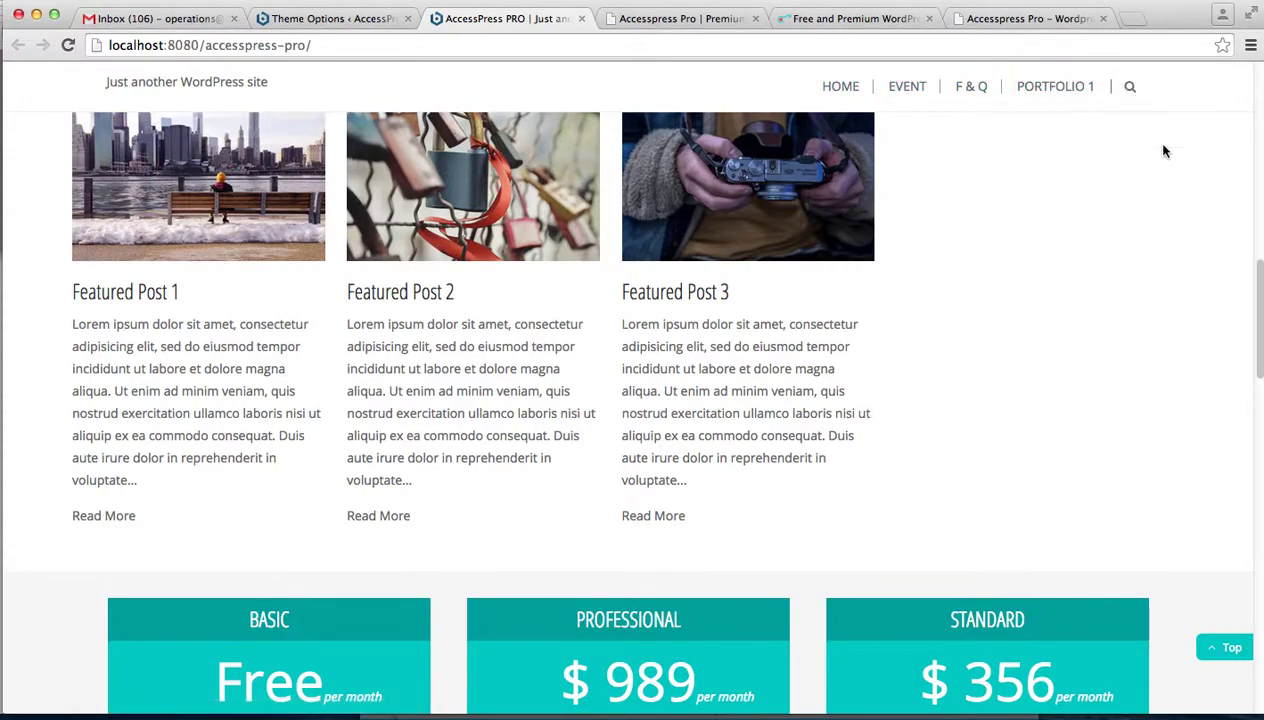
- Review the logo upload option in the header settings and the logo area of the front page header
{"action": "left_click", "coordinate": [357, 19]}
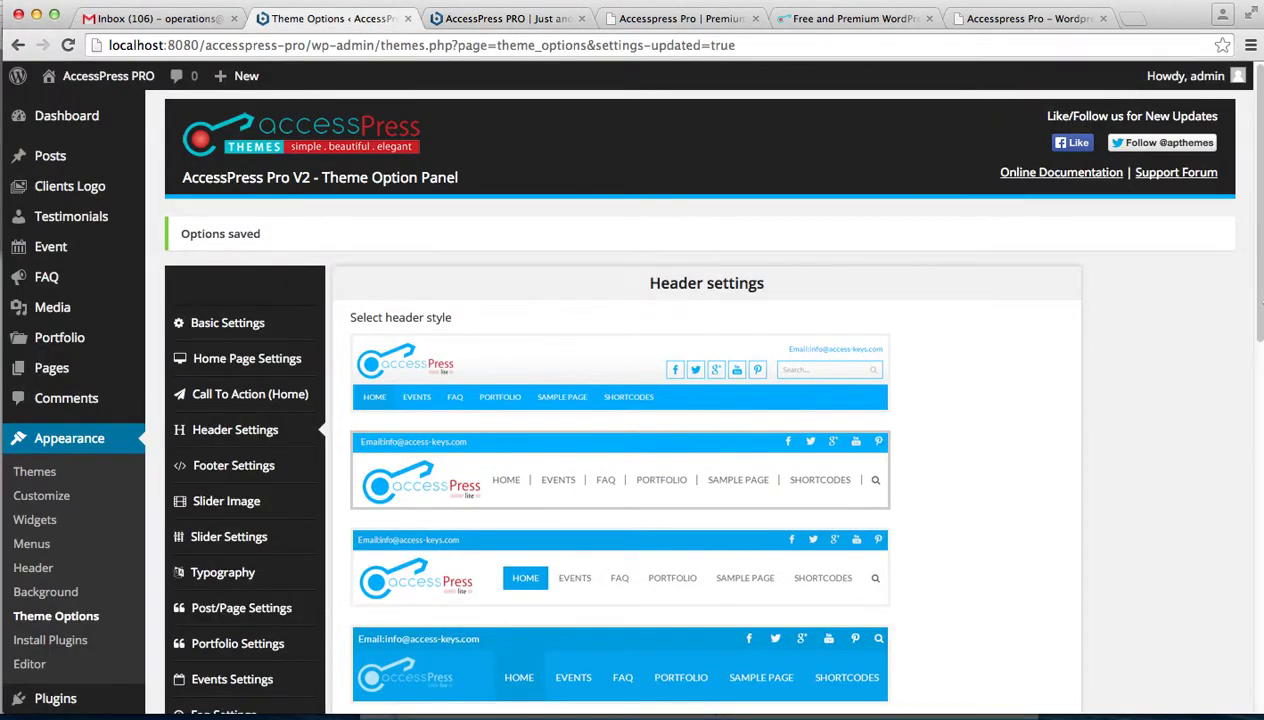
{"action": "left_click_drag", "start_coordinate": [1252, 325], "coordinate": [1254, 505]}
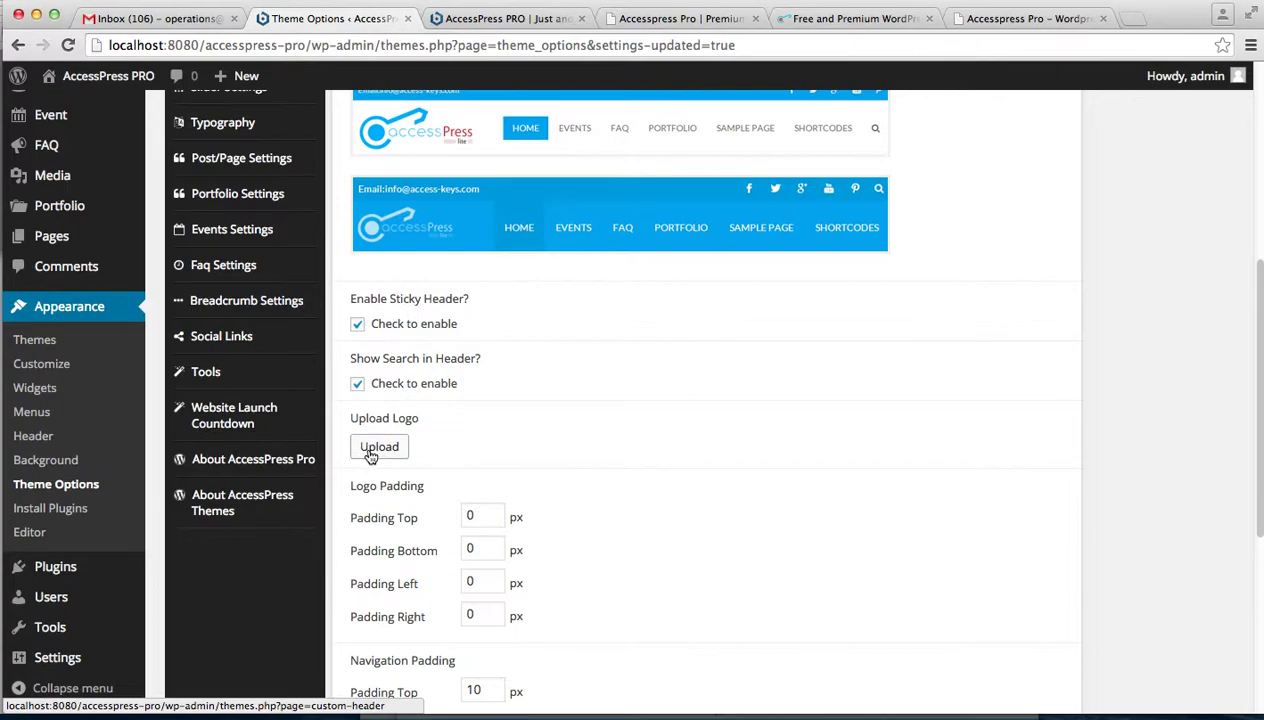
{"action": "left_click", "coordinate": [487, 19]}
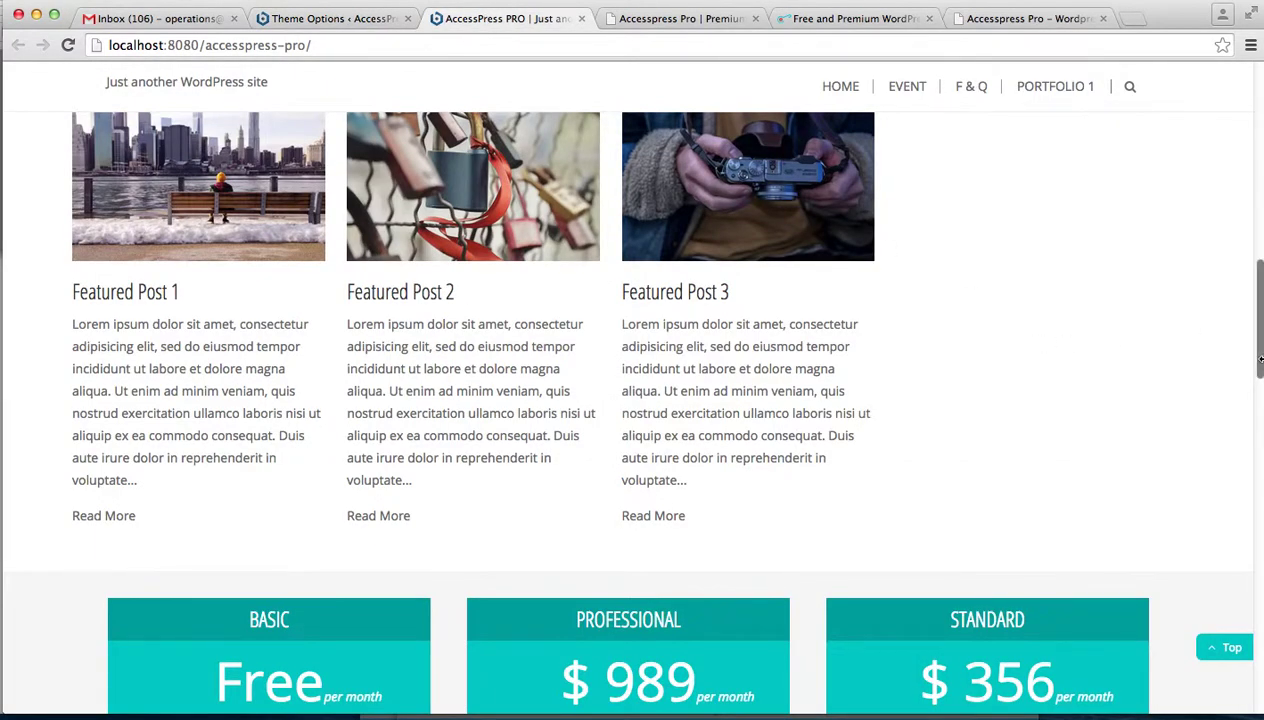
{"action": "left_click_drag", "start_coordinate": [1250, 356], "coordinate": [1250, 158]}
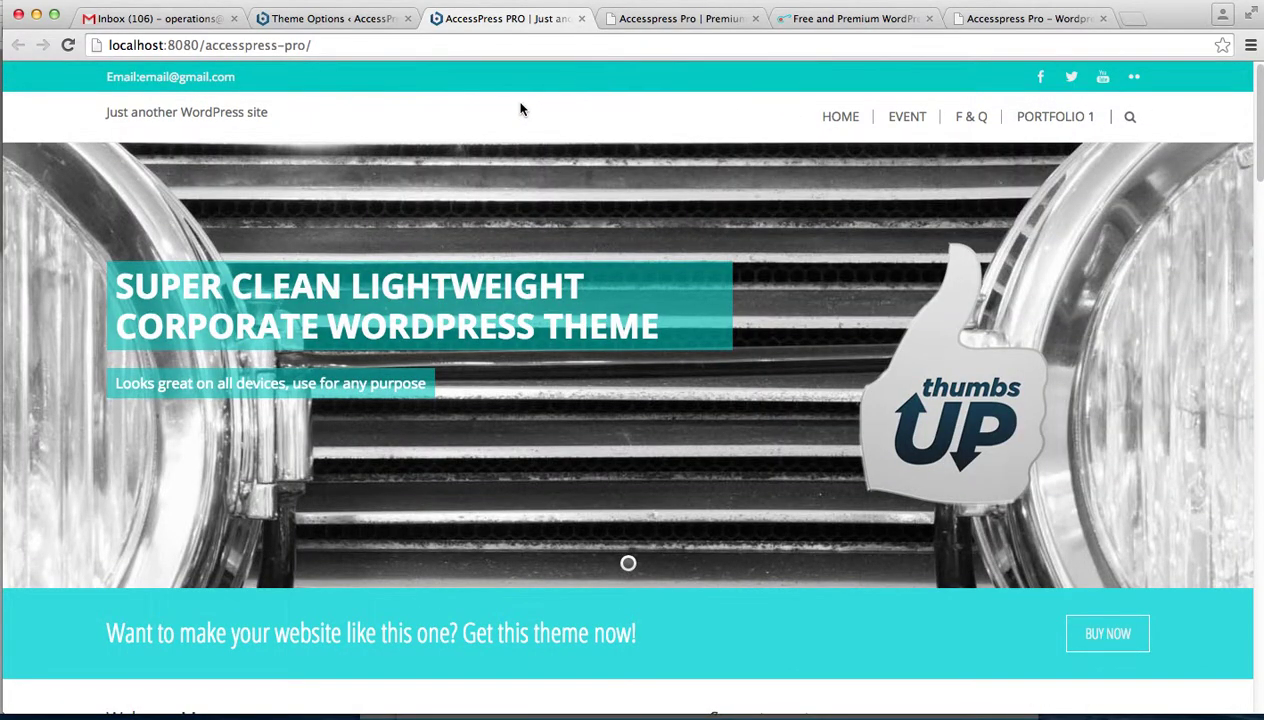
- Return to the theme options and upload logo (2).png from the computer as the header logo image
{"action": "left_click", "coordinate": [384, 20]}
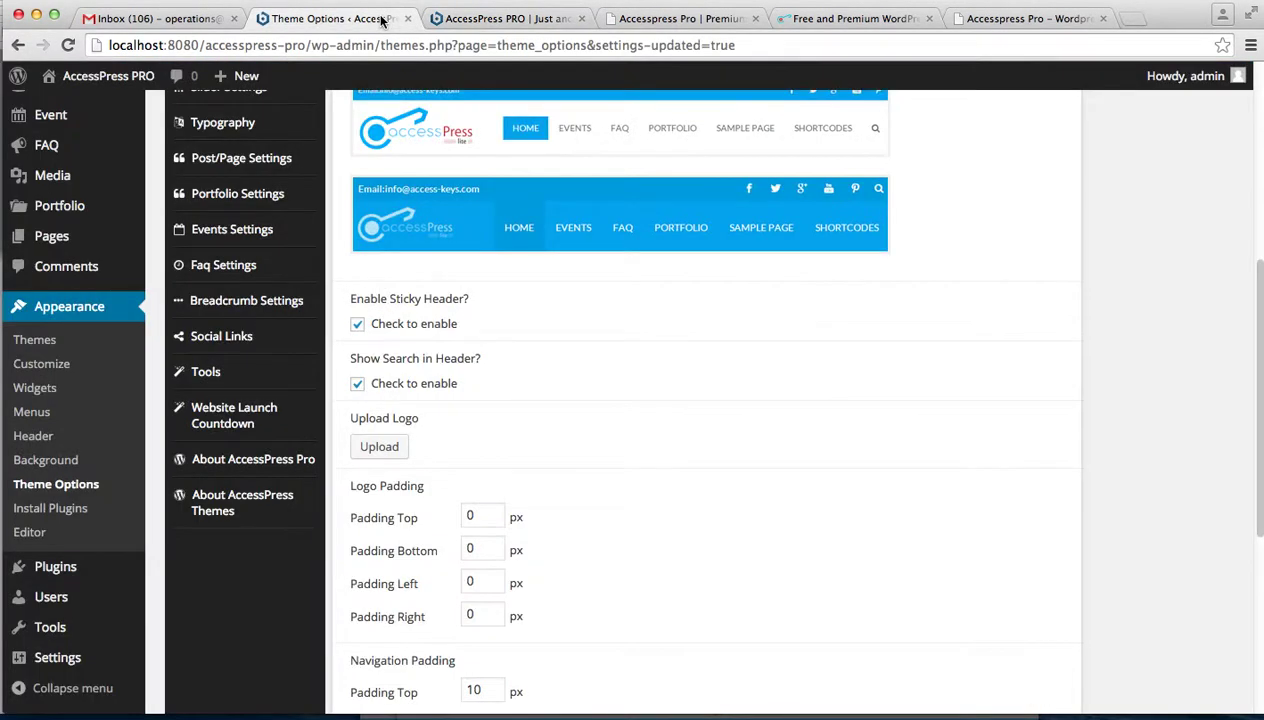
{"action": "left_click", "coordinate": [381, 448]}
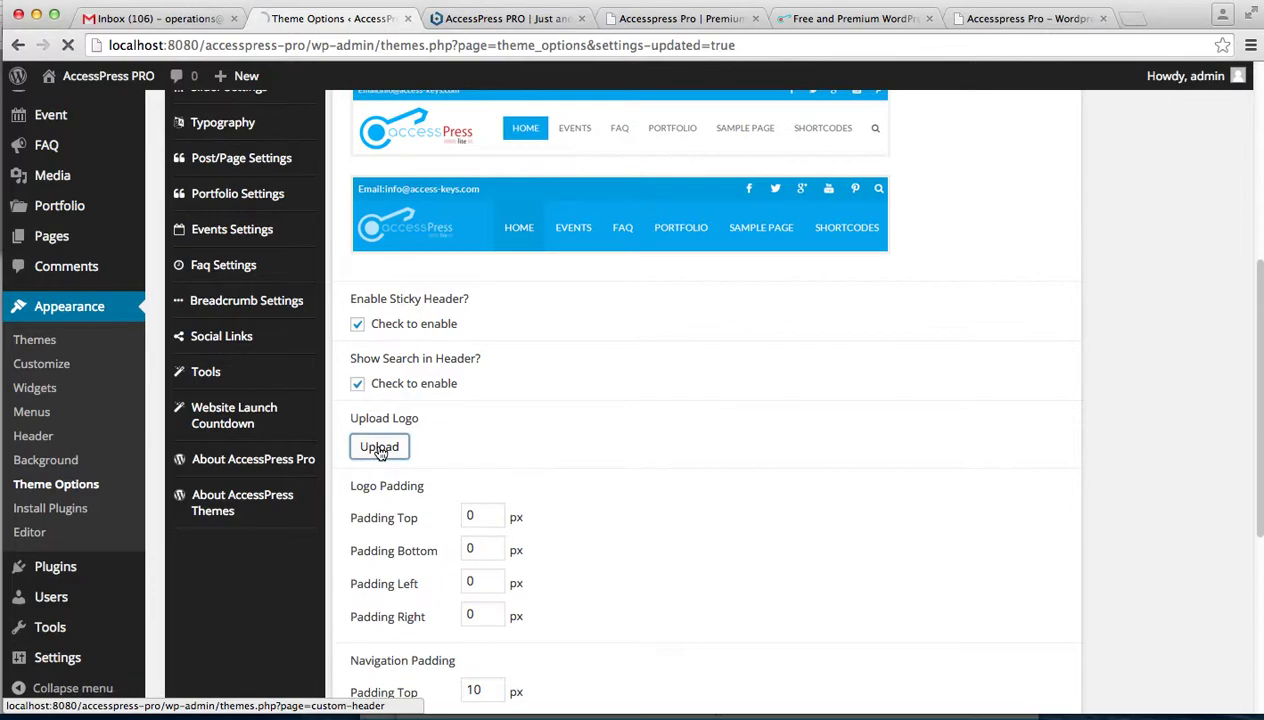
{"action": "left_click", "coordinate": [404, 380]}
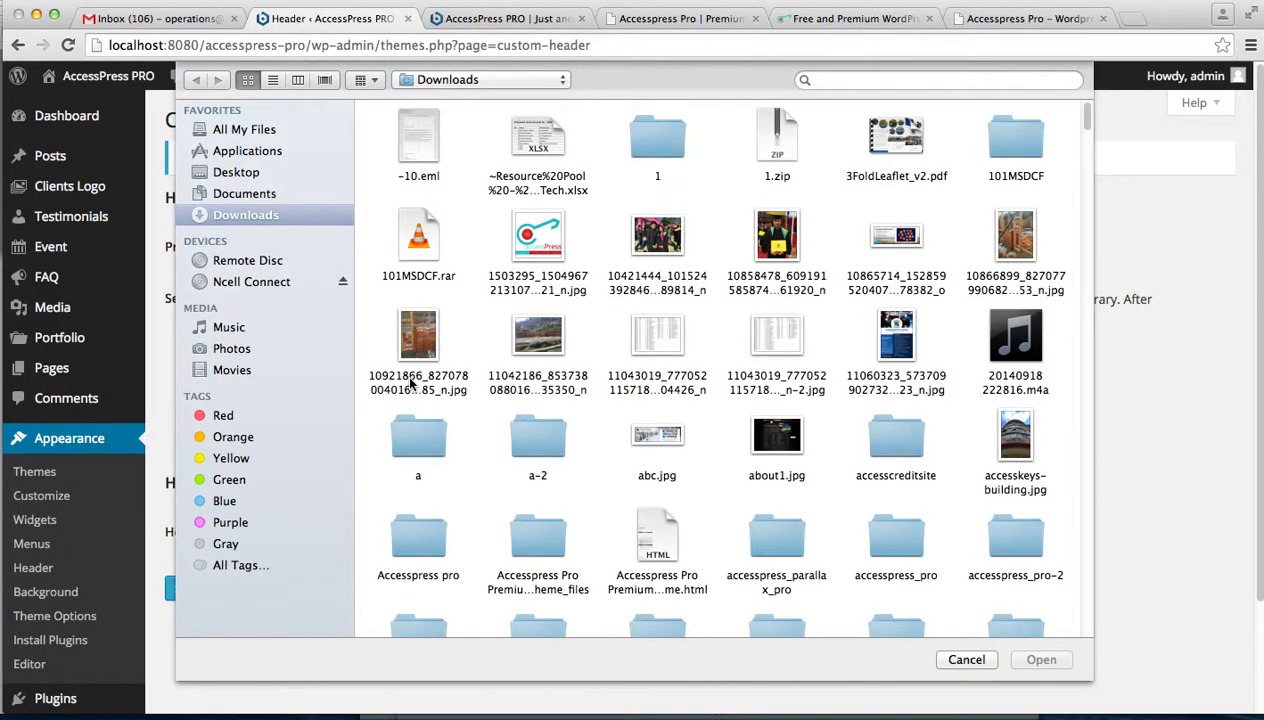
{"action": "left_click", "coordinate": [912, 79]}
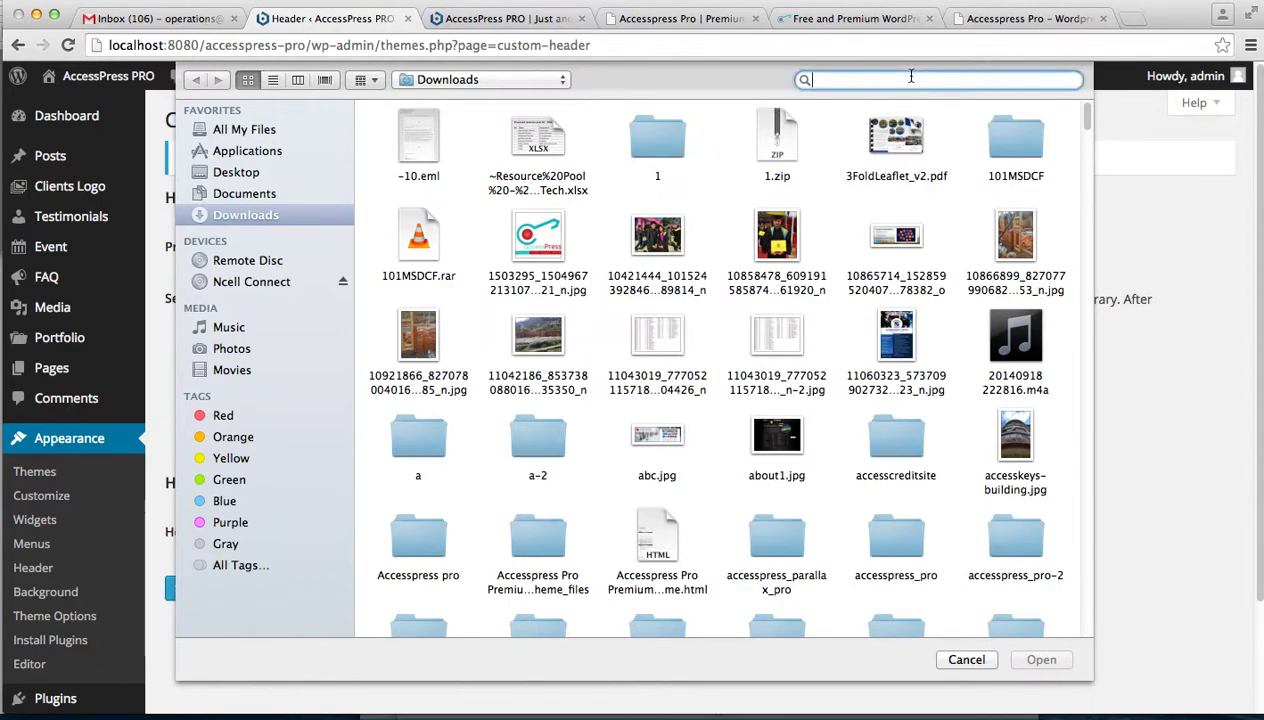
{"action": "type", "text": "logo"}
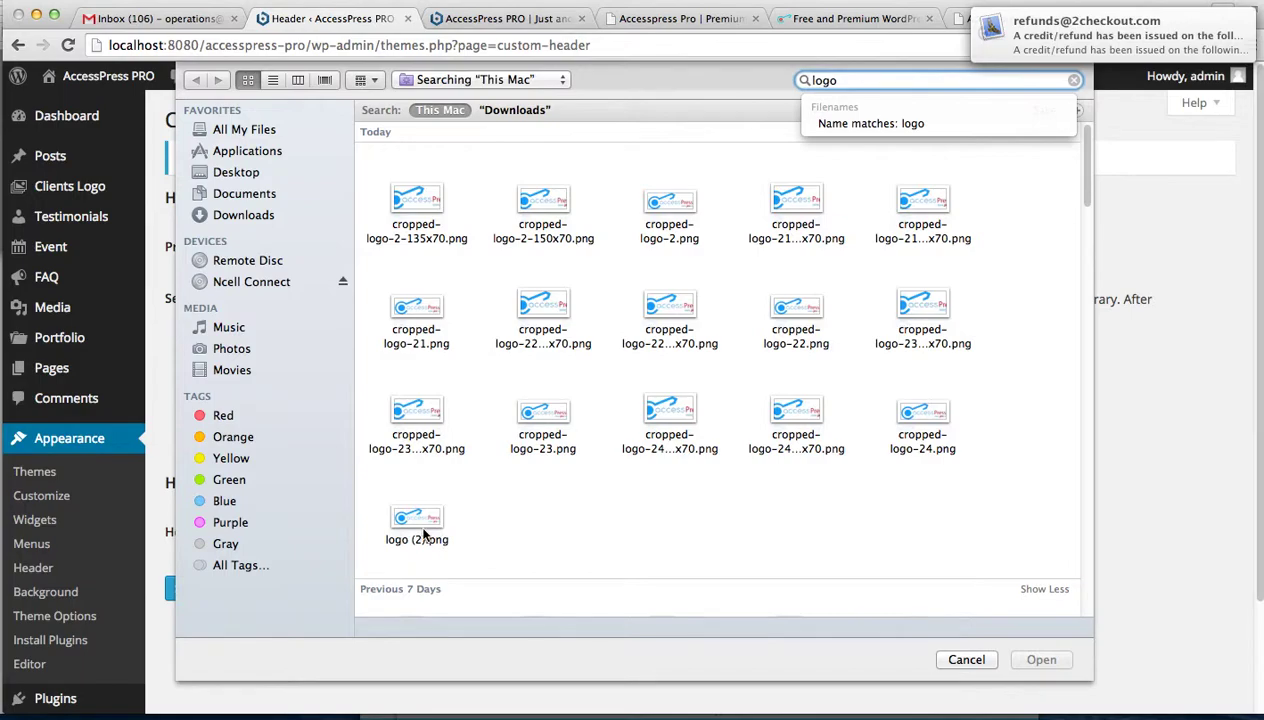
{"action": "left_click", "coordinate": [420, 530]}
{"action": "left_click", "coordinate": [1043, 661]}
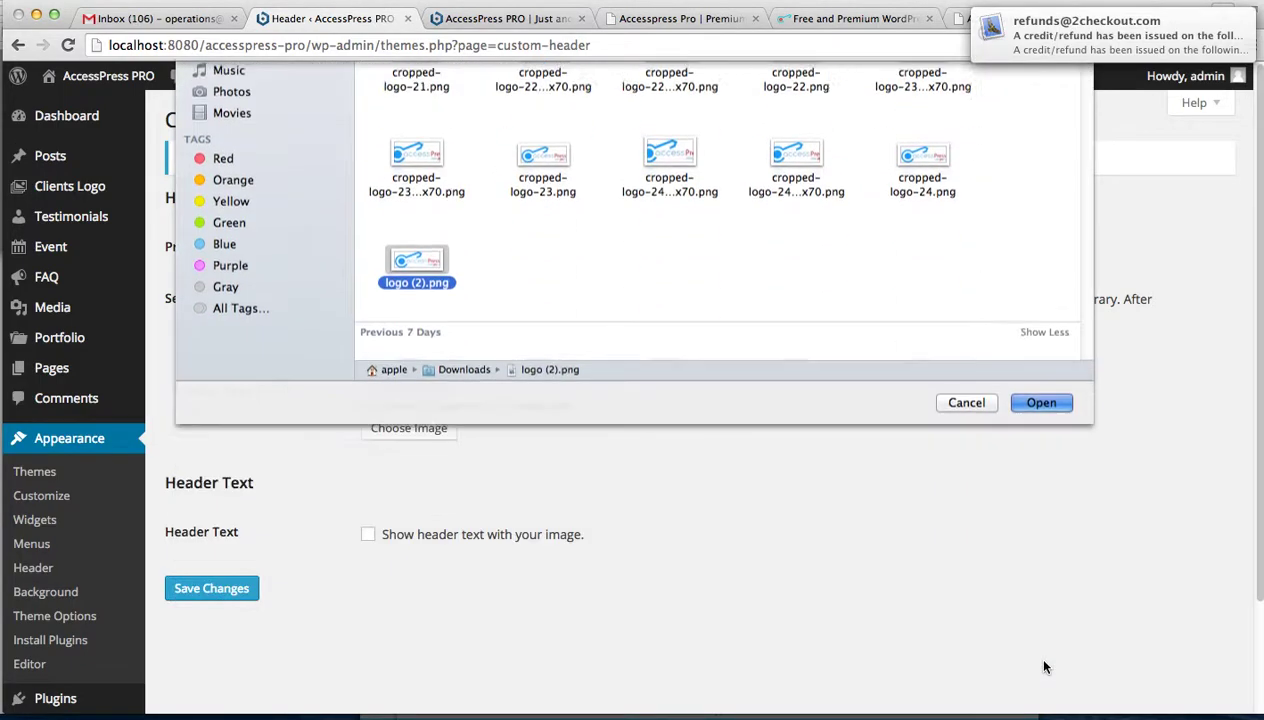
{"action": "left_click", "coordinate": [640, 382]}
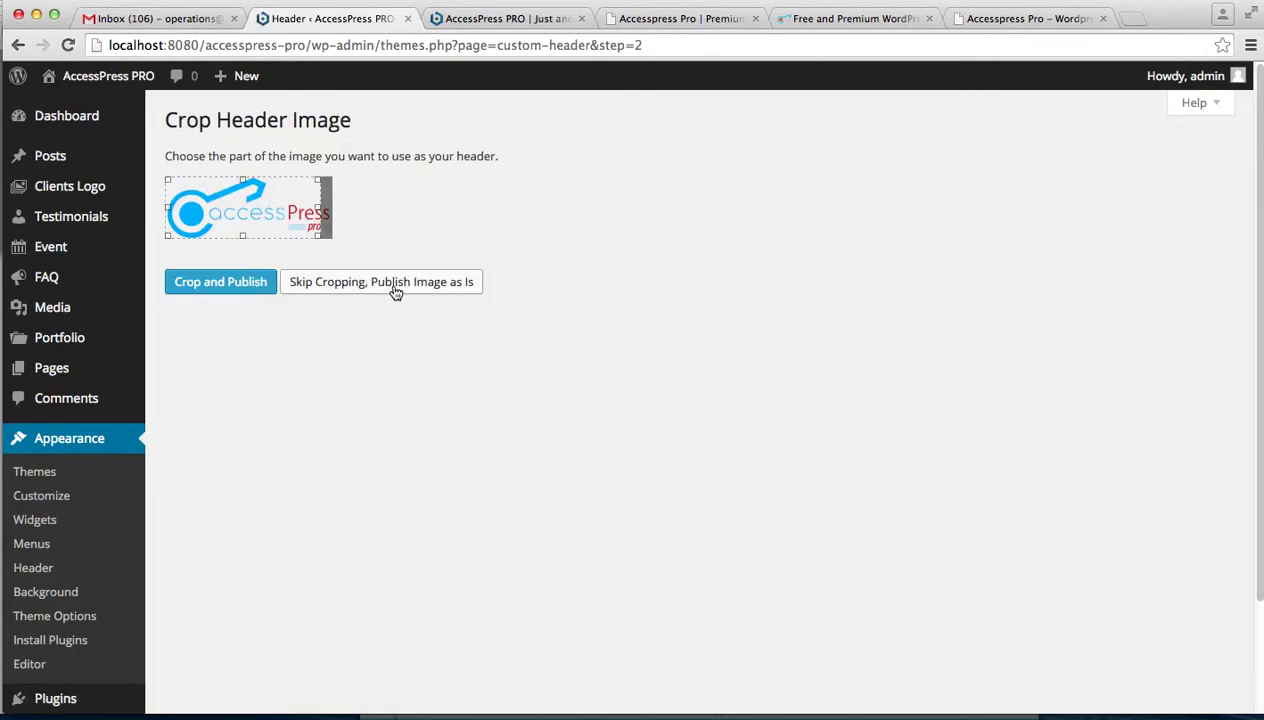
- Widen the crop area over the logo, publish the cropped header image, and save the custom header changes
{"action": "left_click", "coordinate": [318, 237]}
{"action": "mouse_move", "coordinate": [318, 237]}
{"action": "left_mouse_down"}
{"action": "mouse_move", "coordinate": [338, 237]}
{"action": "mouse_move", "coordinate": [327, 243]}
{"action": "left_mouse_up"}
{"action": "left_click", "coordinate": [222, 285]}
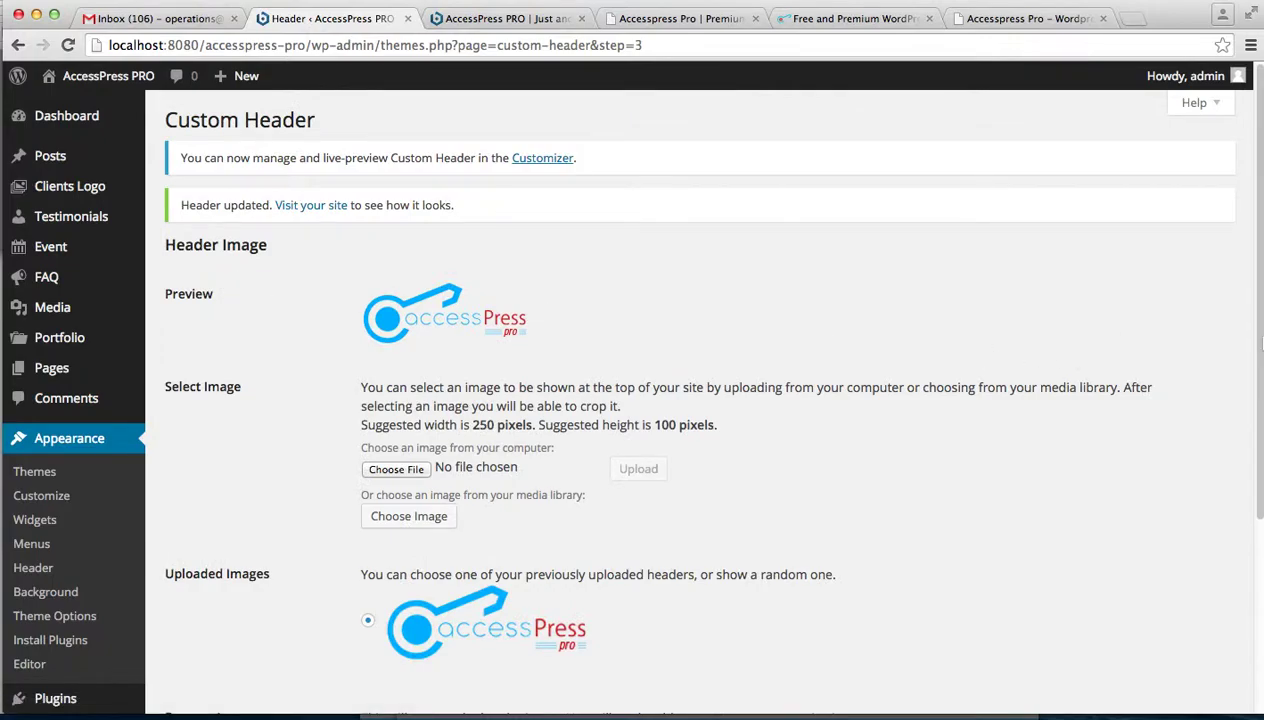
{"action": "left_click_drag", "start_coordinate": [1258, 345], "coordinate": [1250, 604]}
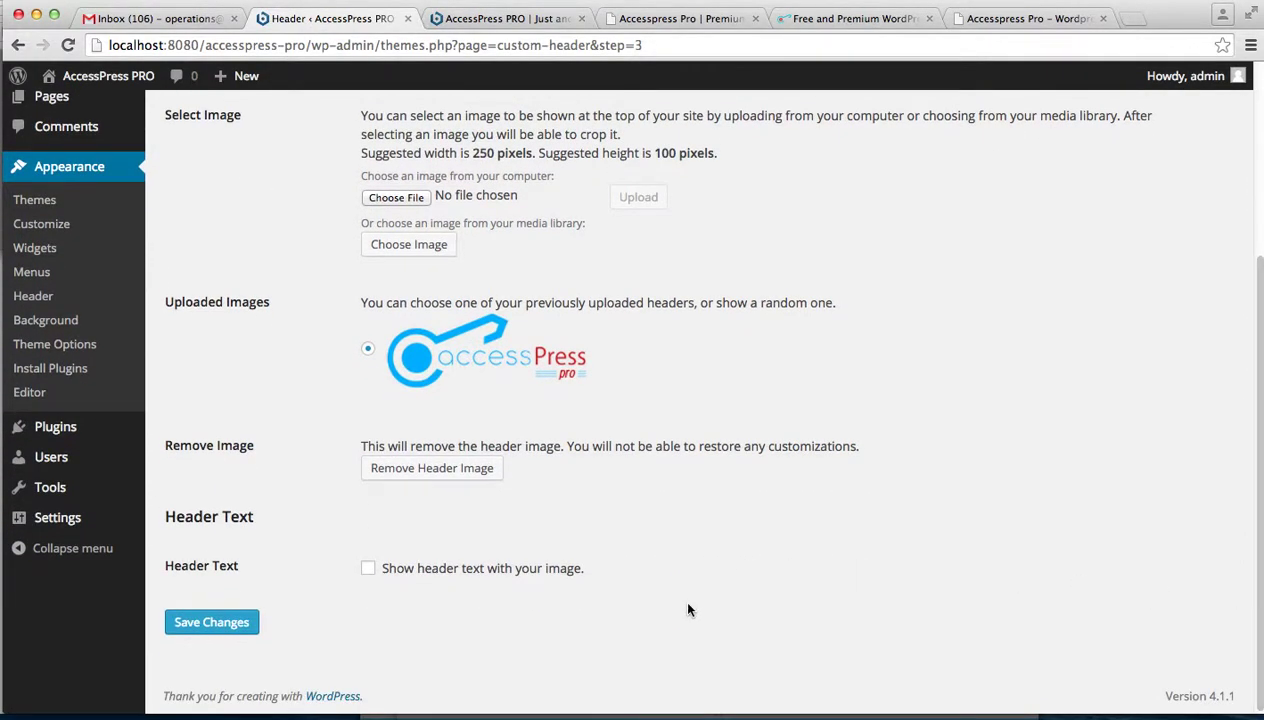
{"action": "left_click", "coordinate": [252, 624]}
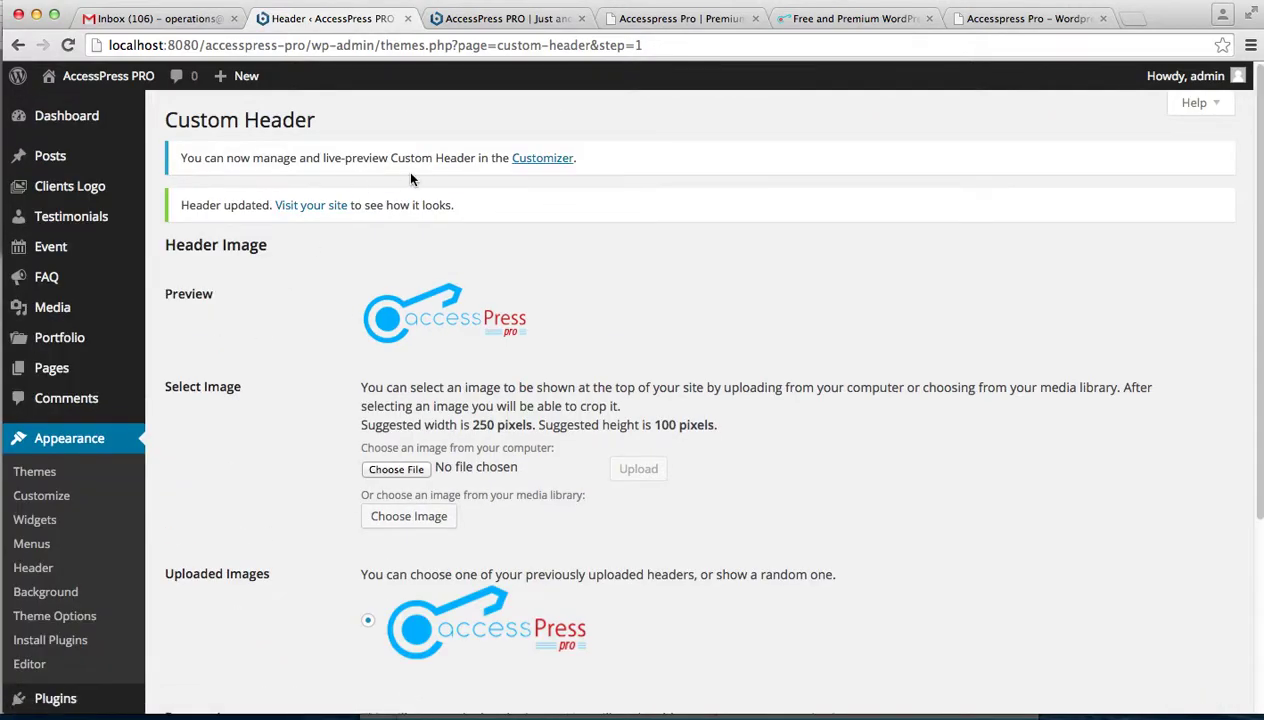
- Reload the front page and check the uploaded logo in the header
{"action": "left_click", "coordinate": [494, 22]}
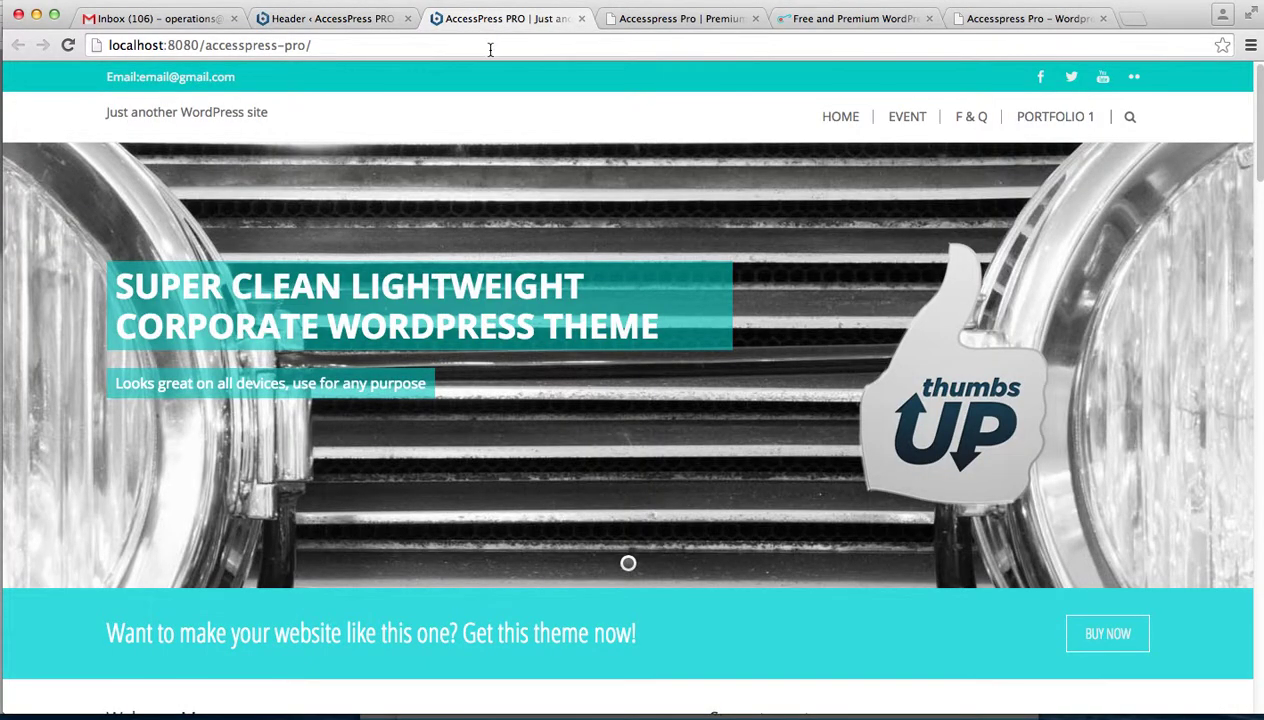
{"action": "left_click", "coordinate": [489, 47]}
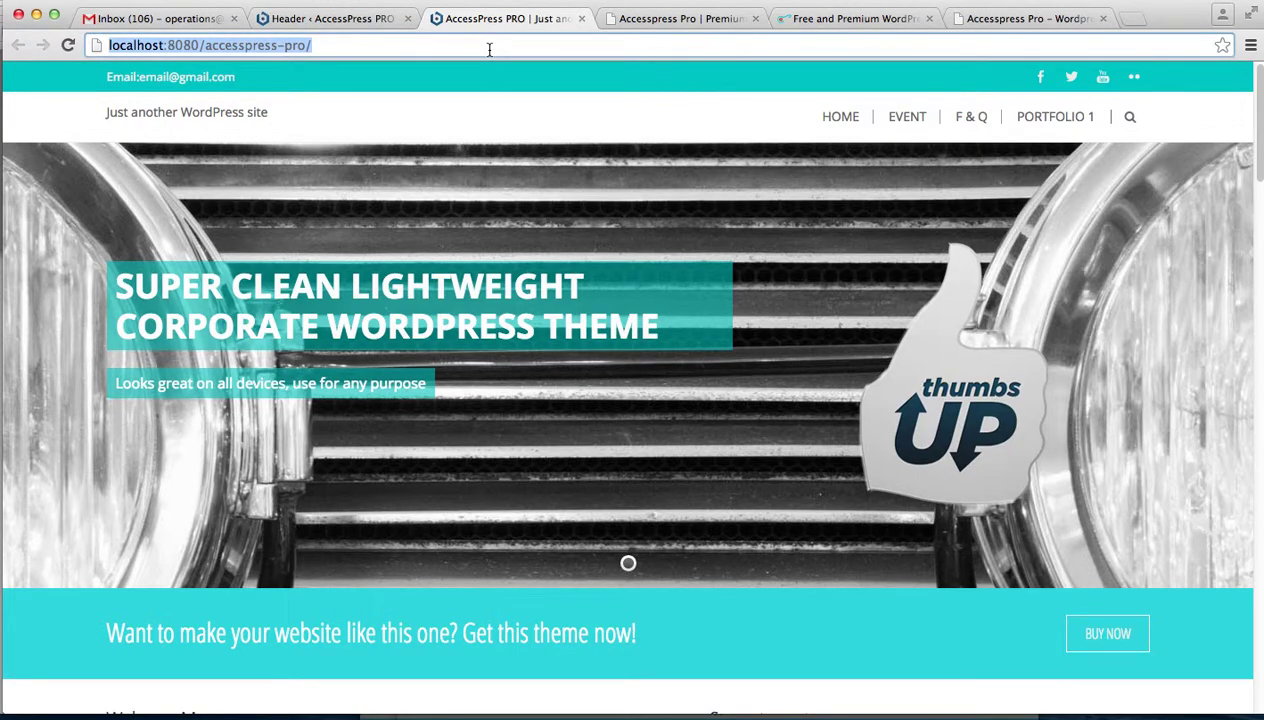
{"action": "key", "text": "Return"}
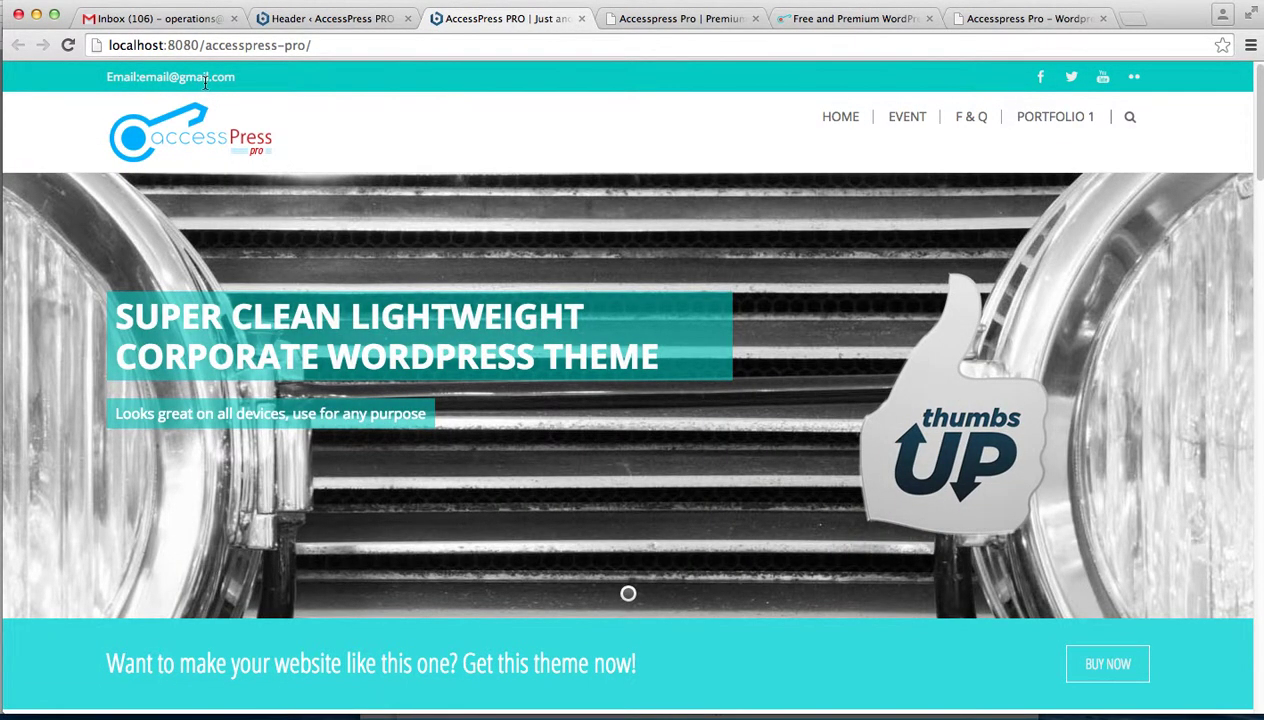
- In the theme options' header settings, set the logo's top padding to 20 px and save the options
{"action": "left_click", "coordinate": [345, 21]}
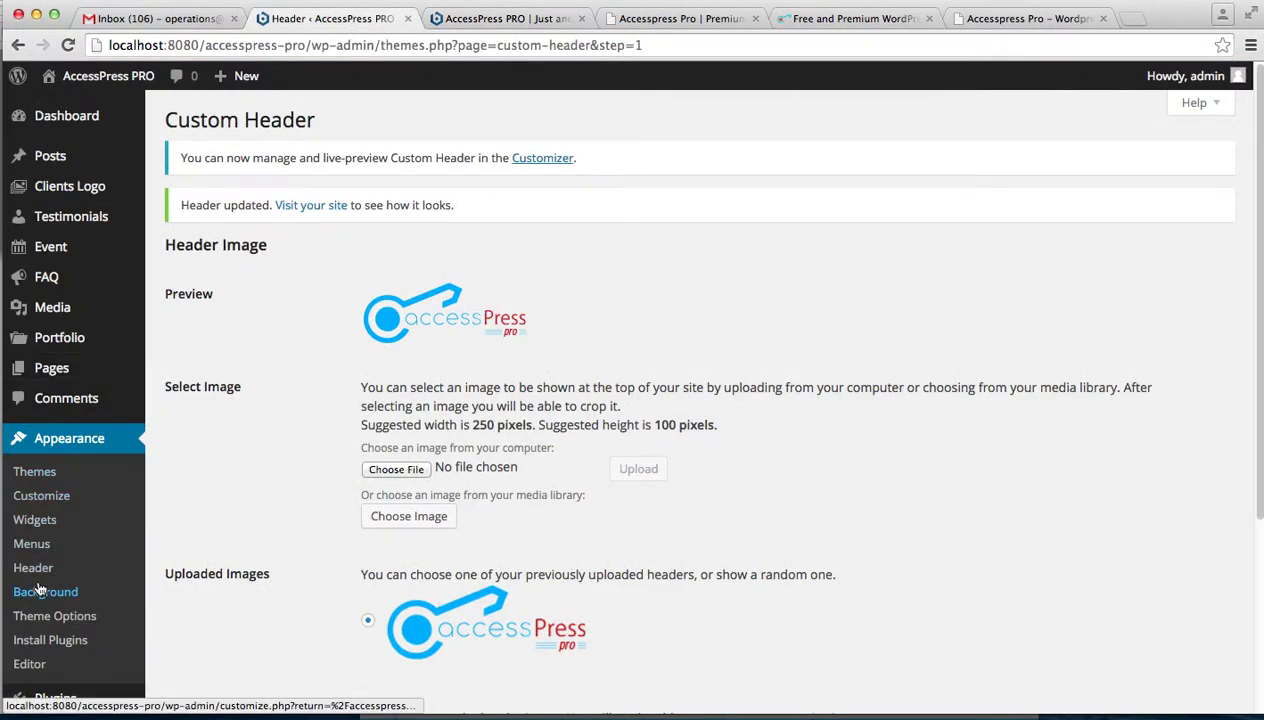
{"action": "left_click", "coordinate": [43, 622]}
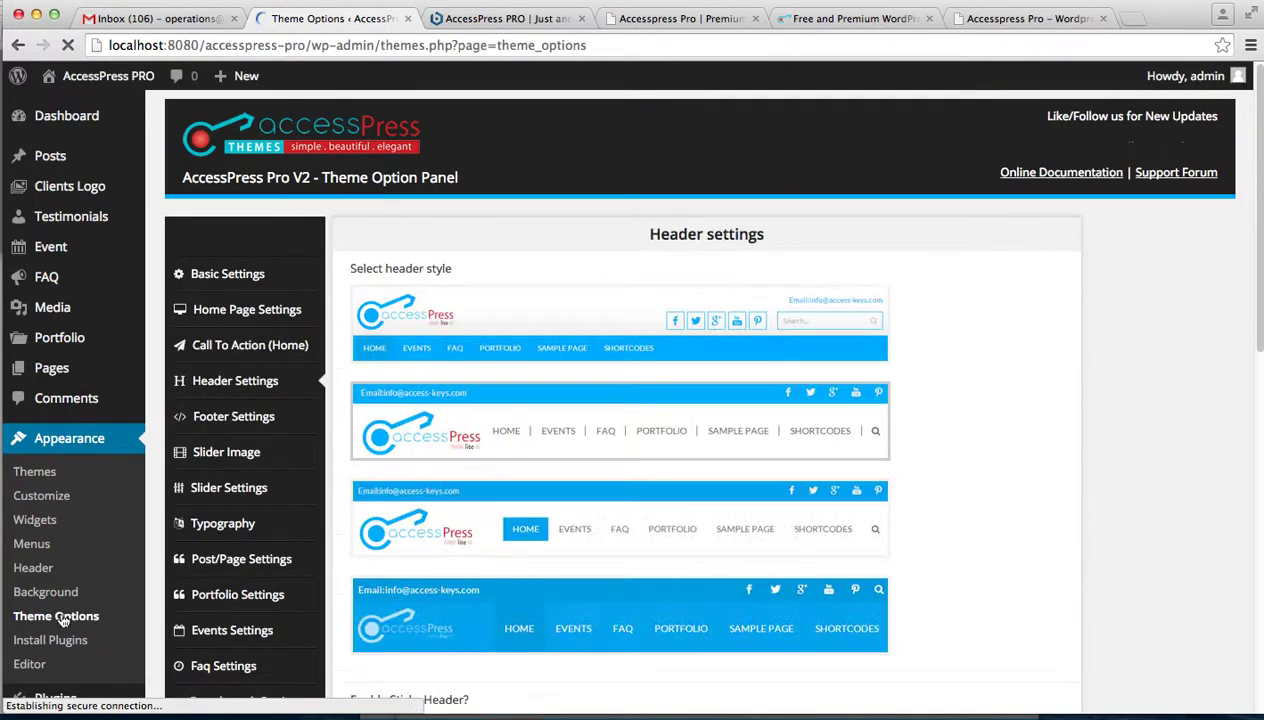
{"action": "left_click_drag", "start_coordinate": [1254, 320], "coordinate": [1254, 531]}
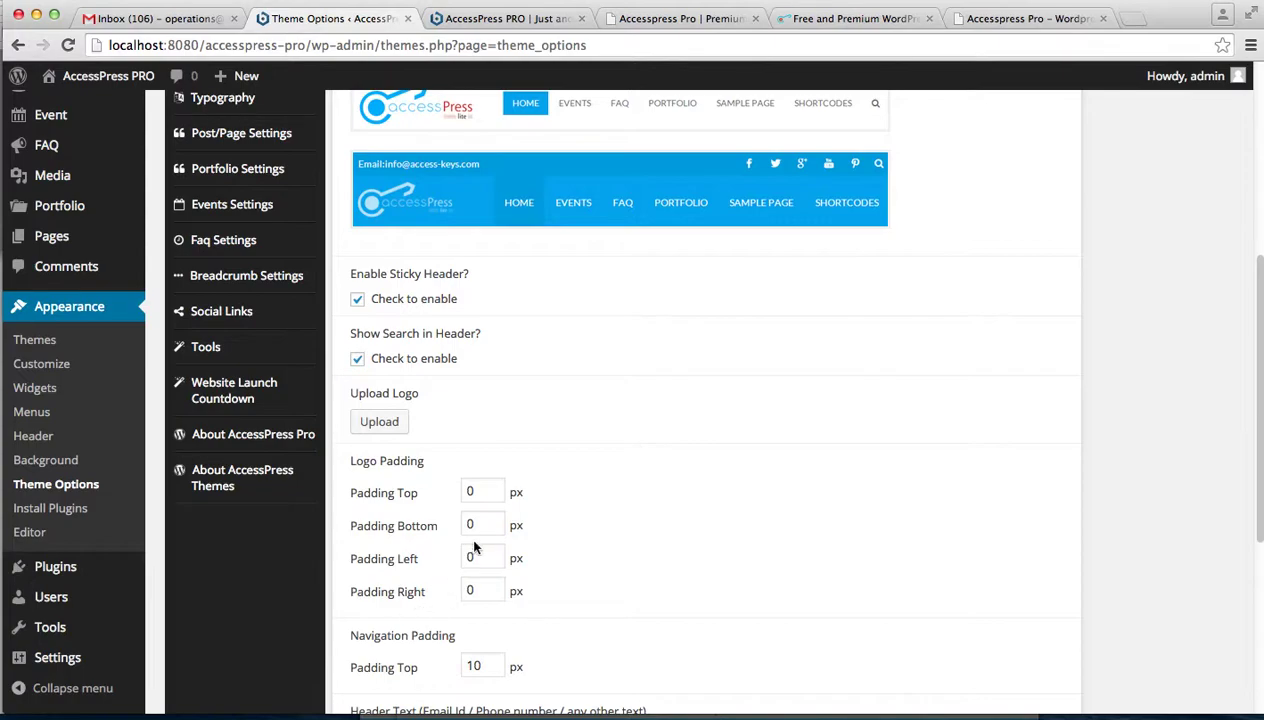
{"action": "left_click", "coordinate": [476, 18]}
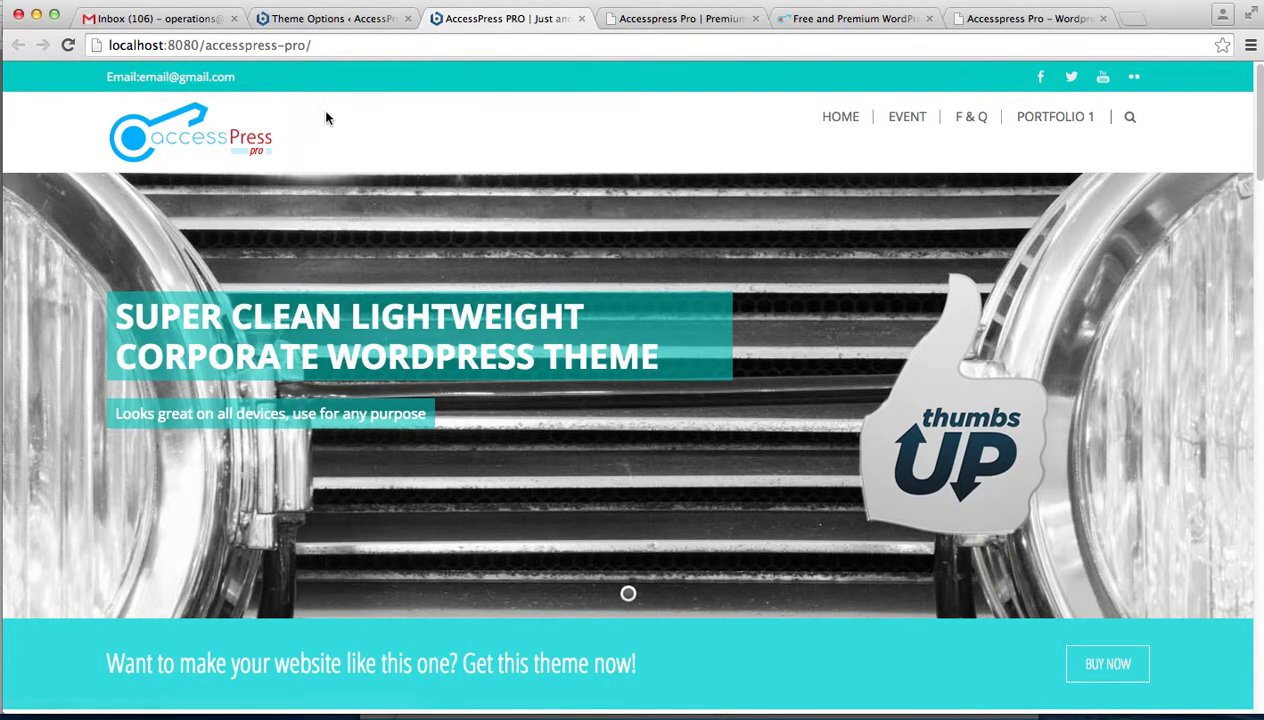
{"action": "left_click", "coordinate": [333, 20]}
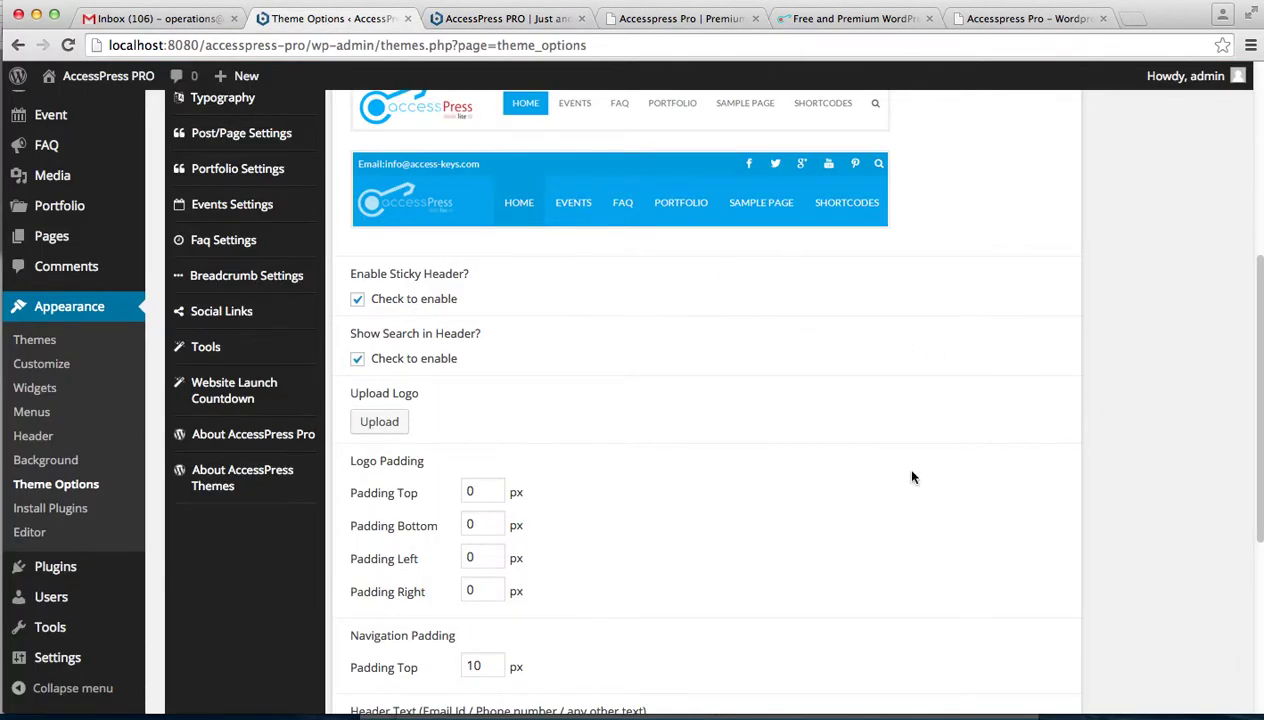
{"action": "left_click", "coordinate": [481, 494]}
{"action": "left_click_drag", "start_coordinate": [1258, 517], "coordinate": [1253, 689]}
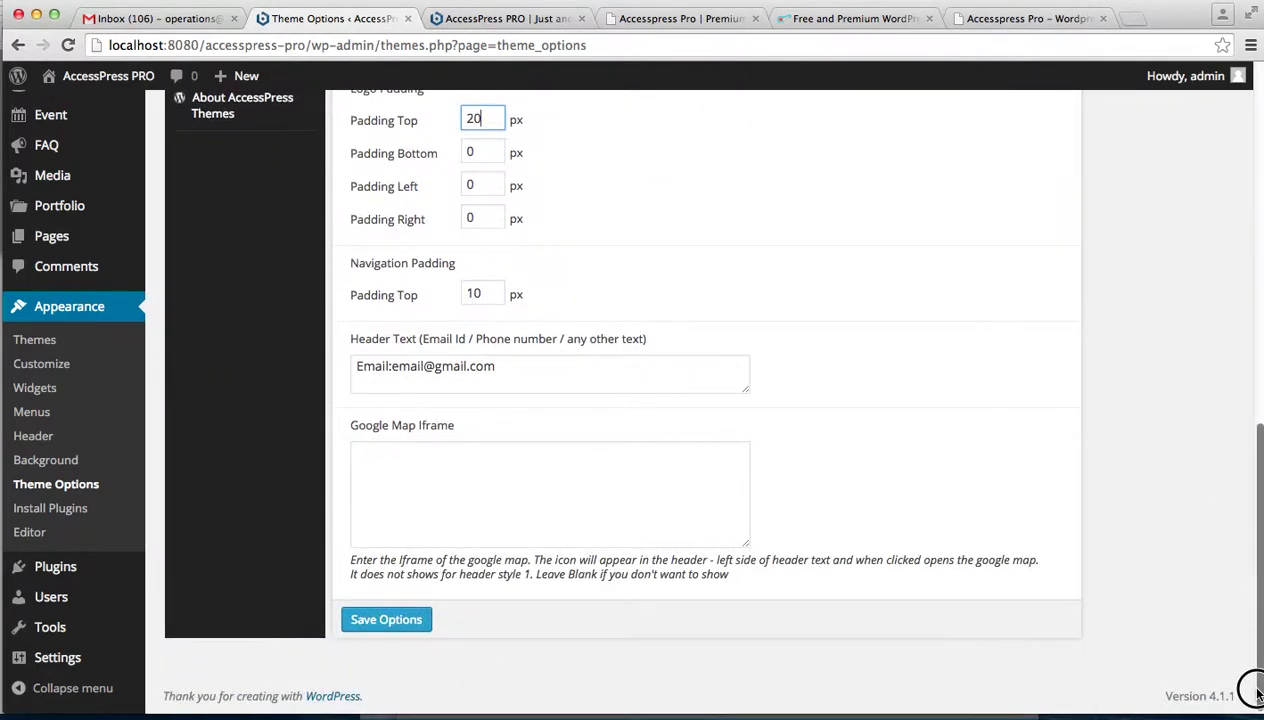
{"action": "left_click", "coordinate": [410, 622]}
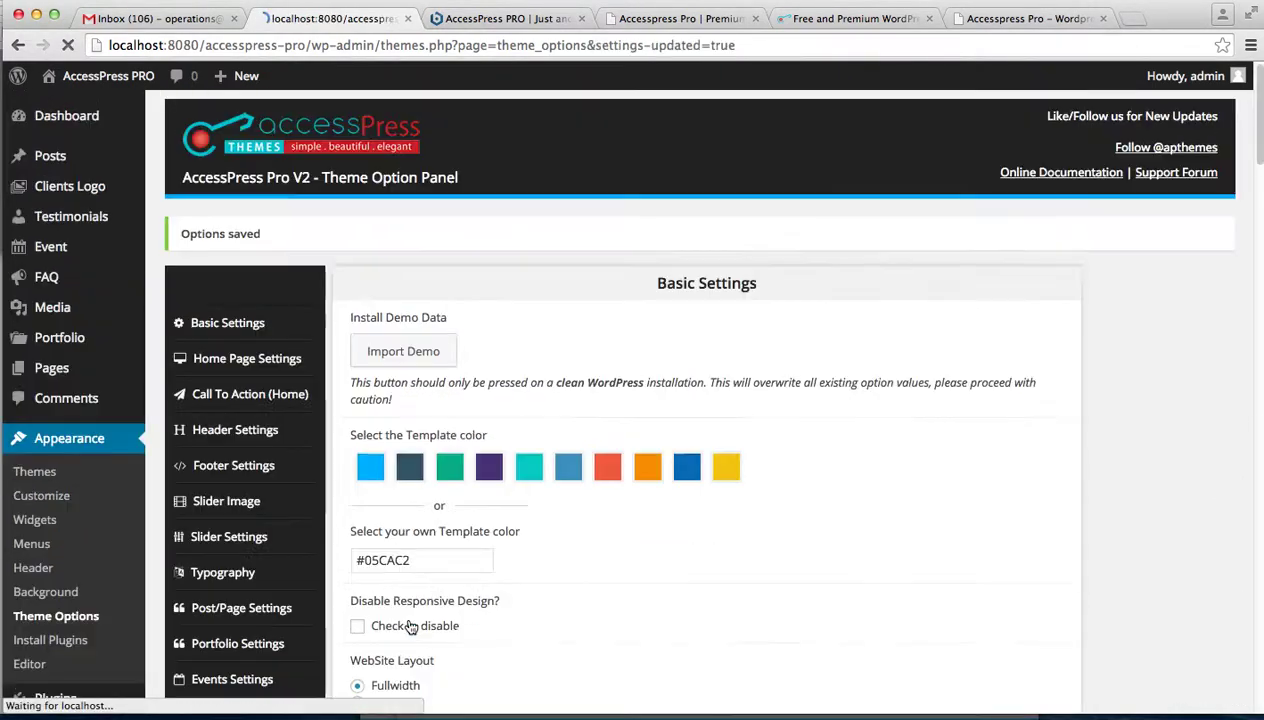
- Reload the front page and check the spacing above the logo
{"action": "left_click", "coordinate": [484, 20]}
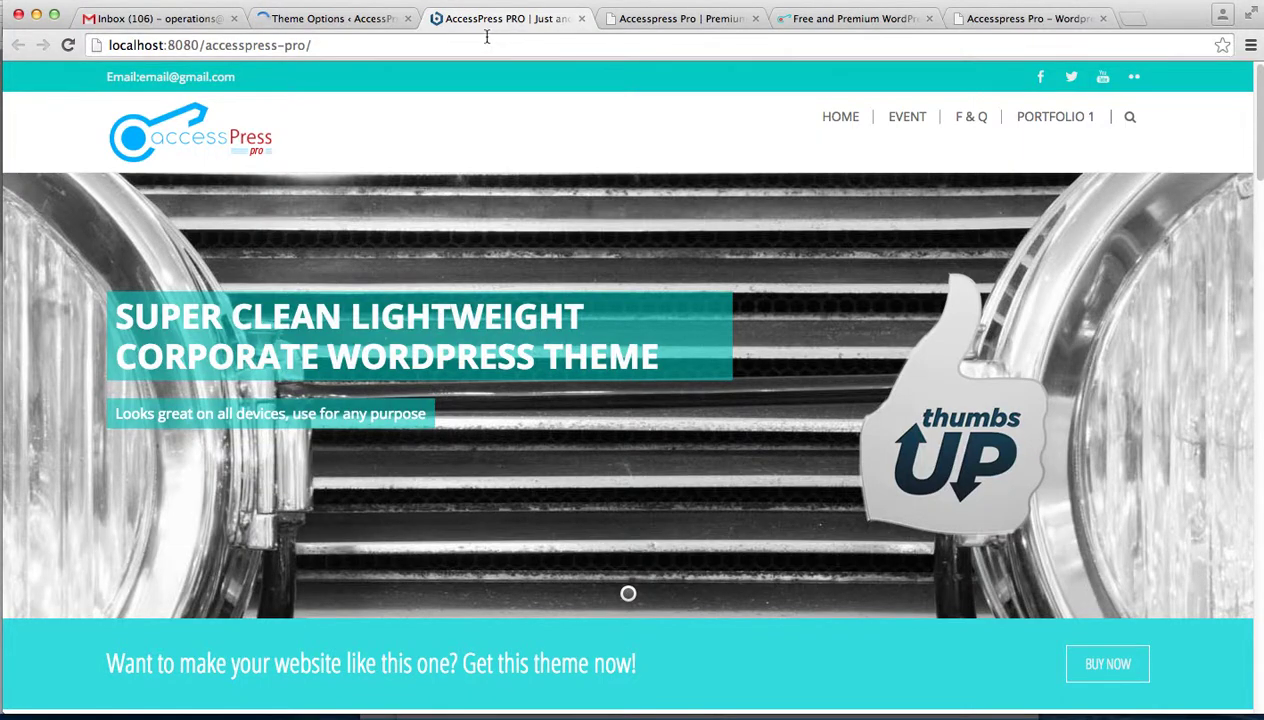
{"action": "left_click", "coordinate": [484, 44]}
{"action": "key", "text": "Return"}
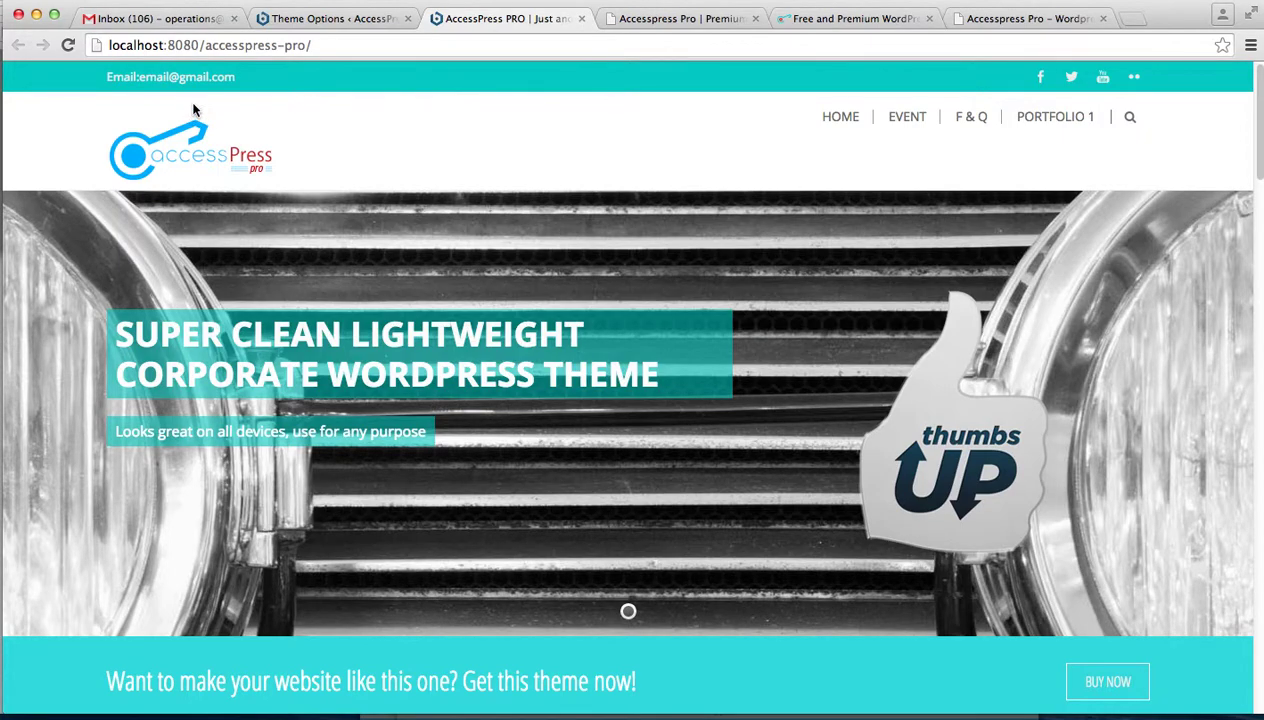
- Review the navigation padding, header text and Google Map iframe options in the theme's header settings
{"action": "left_click", "coordinate": [314, 19]}
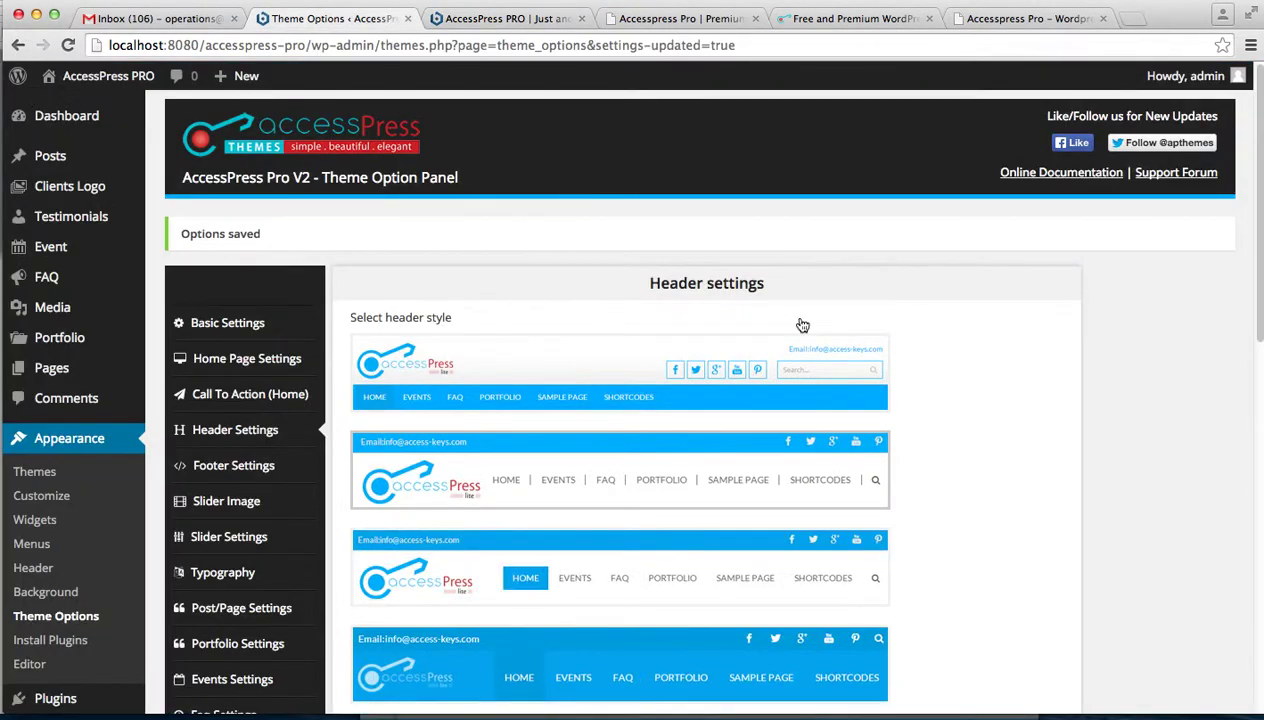
{"action": "left_click_drag", "start_coordinate": [1256, 240], "coordinate": [1242, 553]}
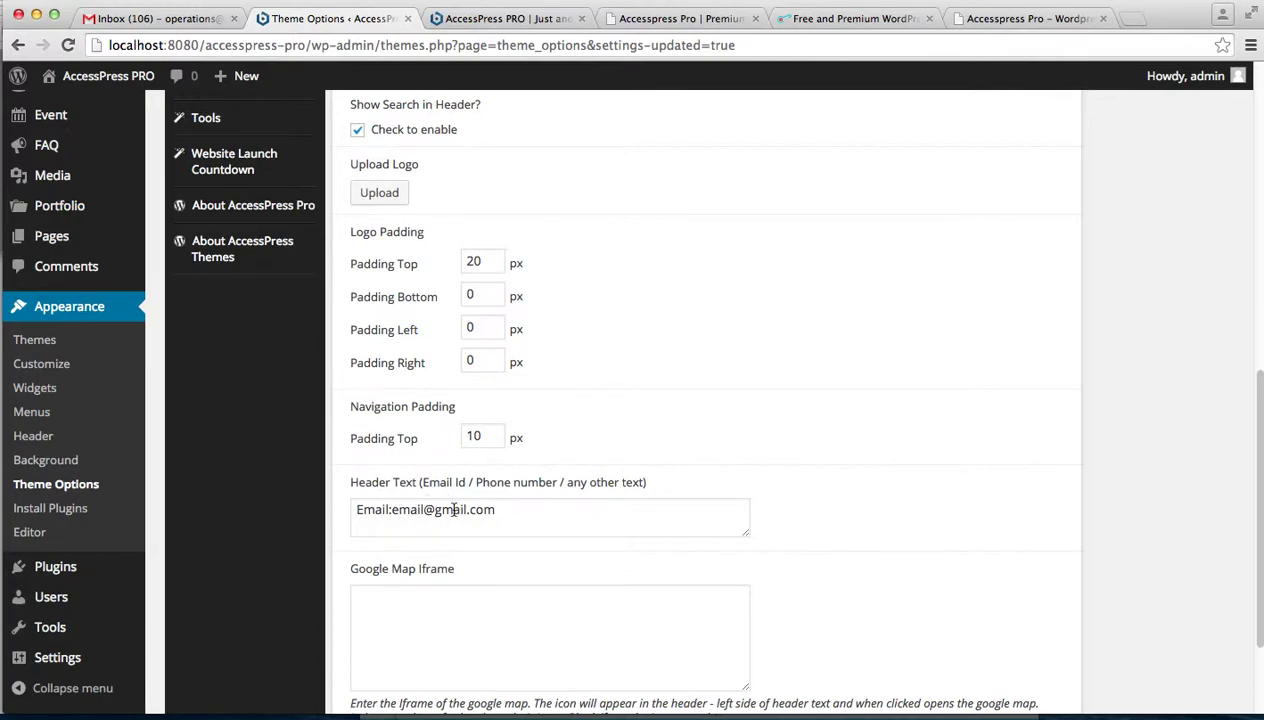
{"action": "left_click_drag", "start_coordinate": [1245, 488], "coordinate": [1245, 553]}
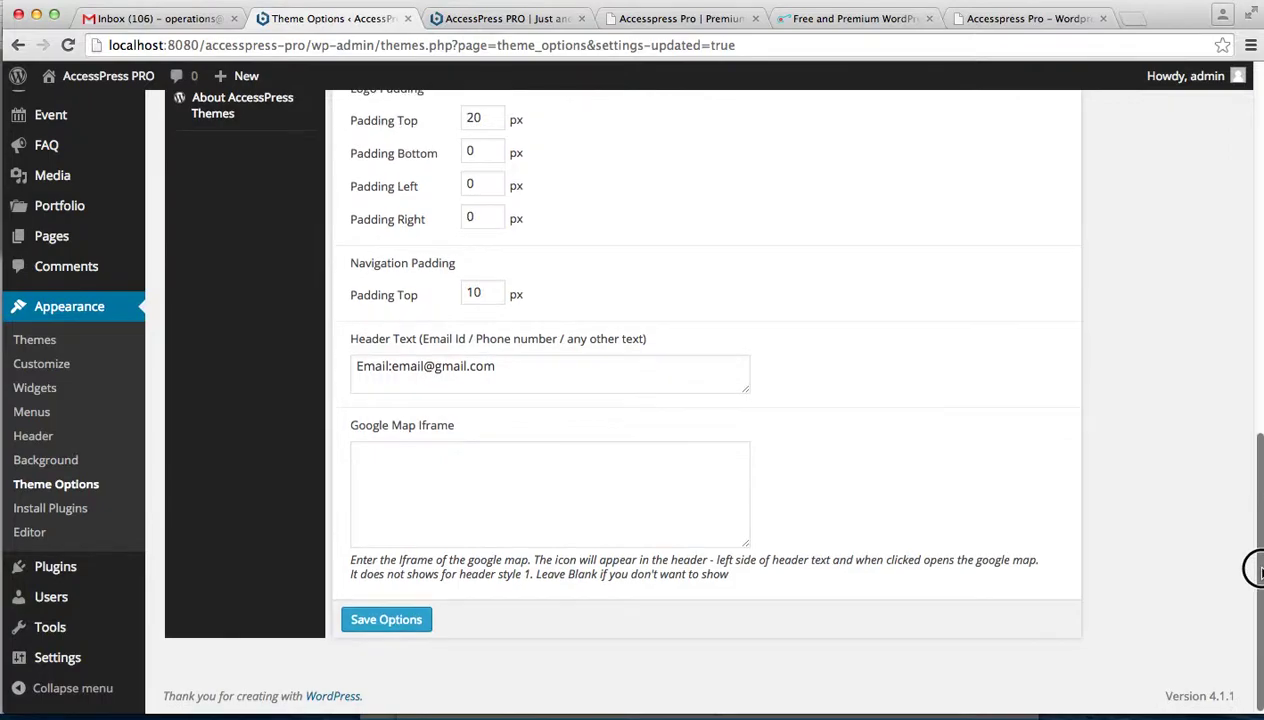
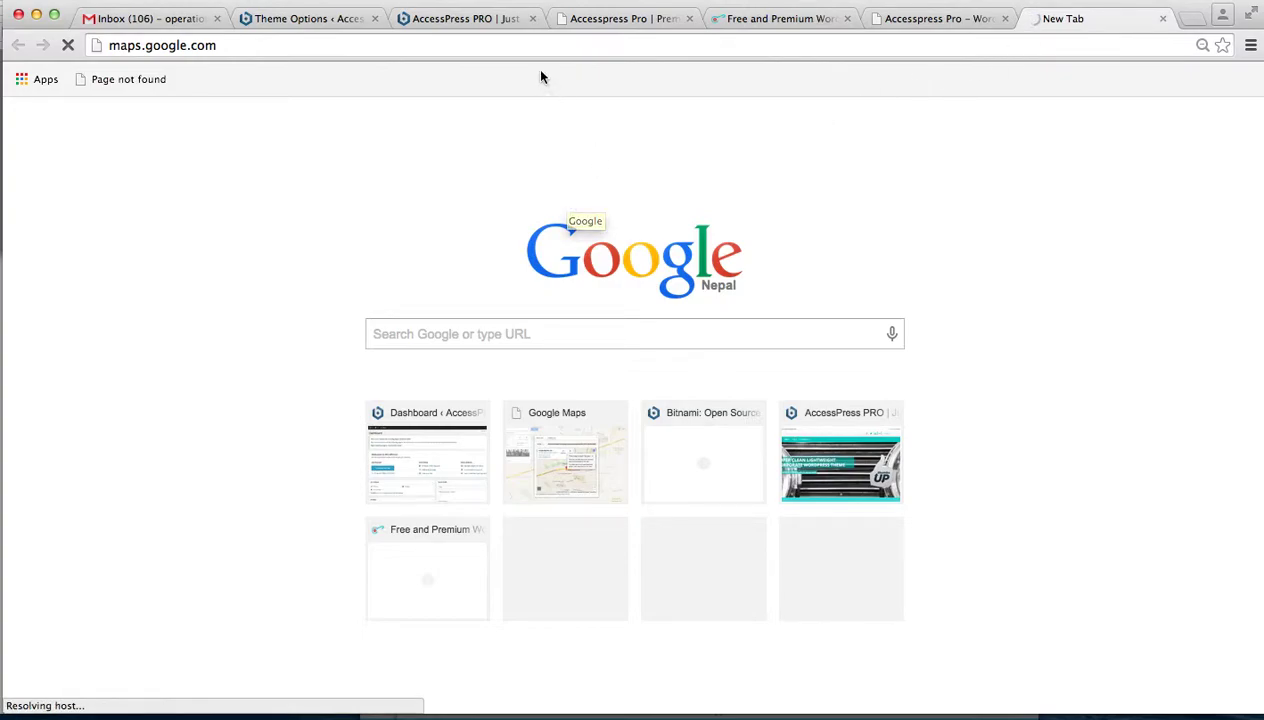
- Open Google Maps at maps.google.com and find the location of Access Keys Pvt. Ltd
{"action": "left_click", "coordinate": [495, 41]}
{"action": "key", "text": "Return"}
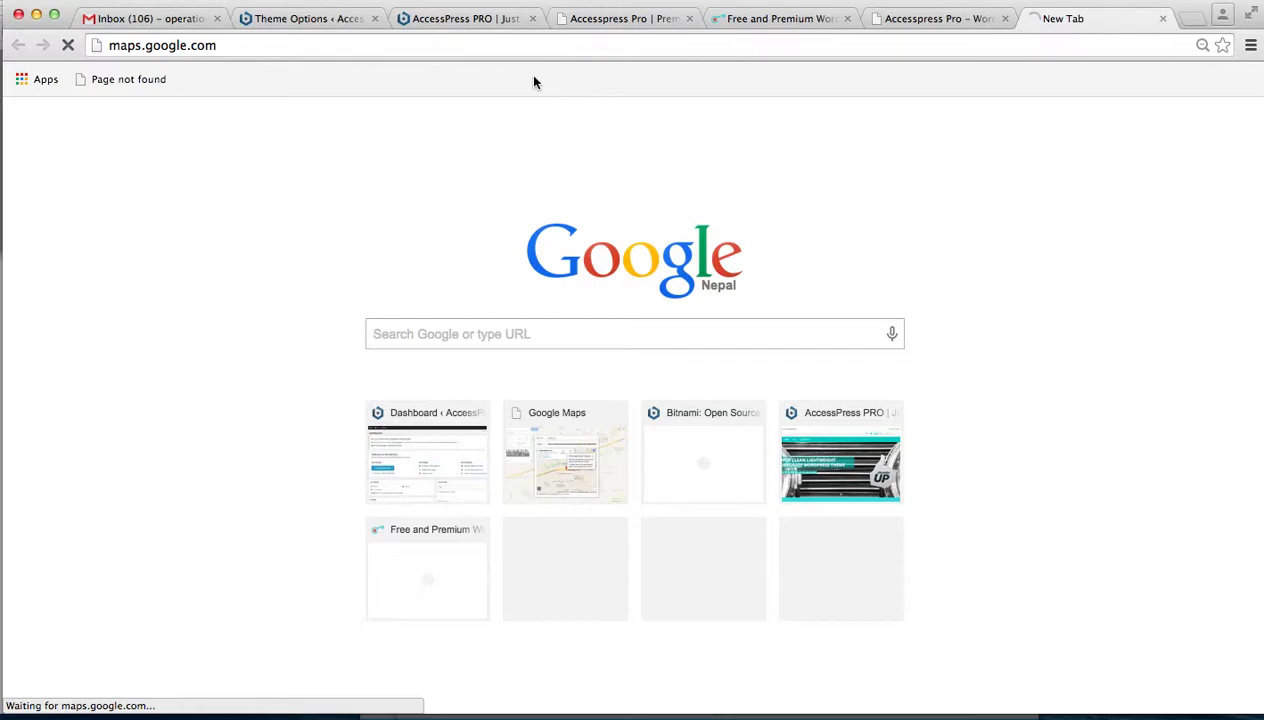
{"action": "left_click", "coordinate": [367, 48]}
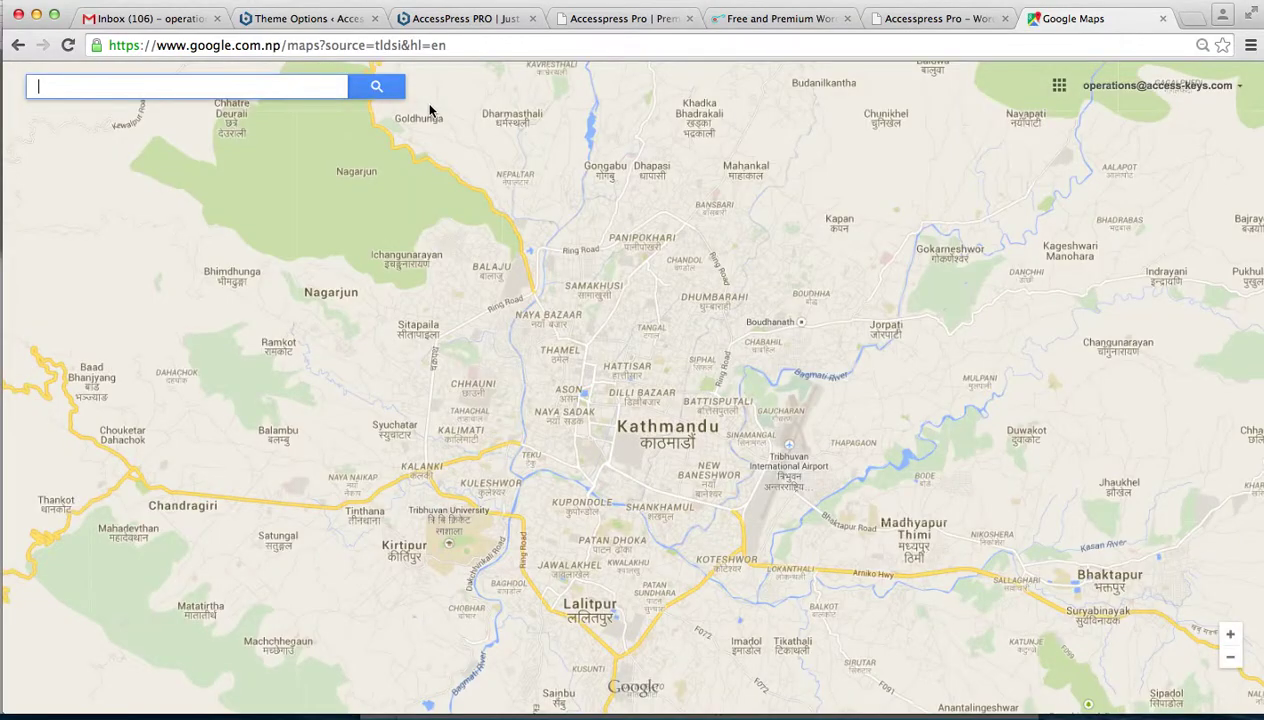
{"action": "left_click", "coordinate": [251, 88]}
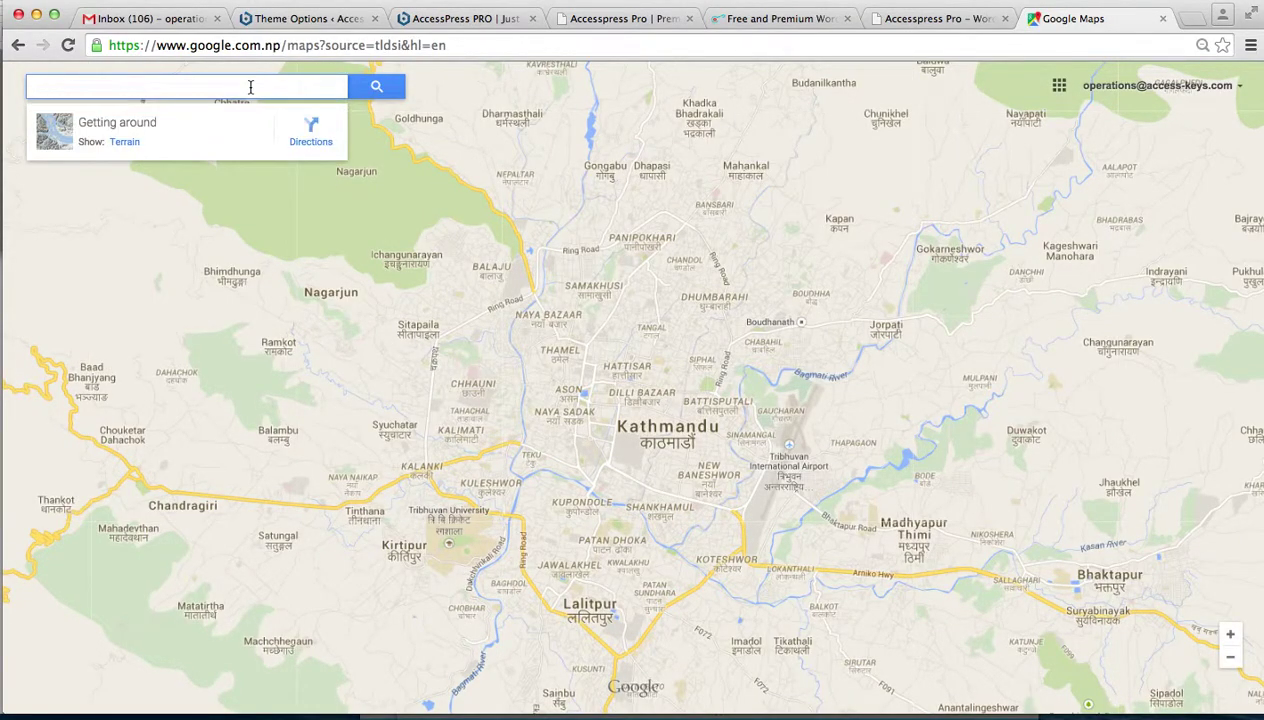
{"action": "type", "text": "accesske"}
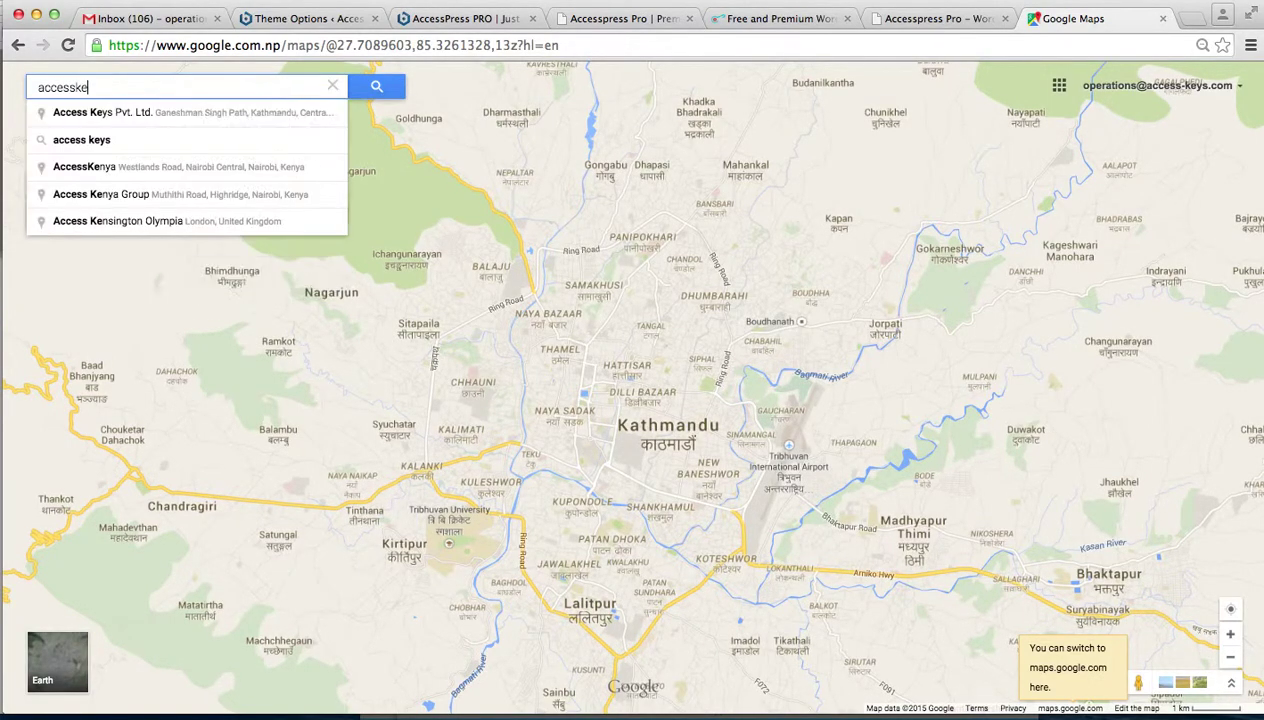
{"action": "key", "text": "Down"}
{"action": "key", "text": "Return"}
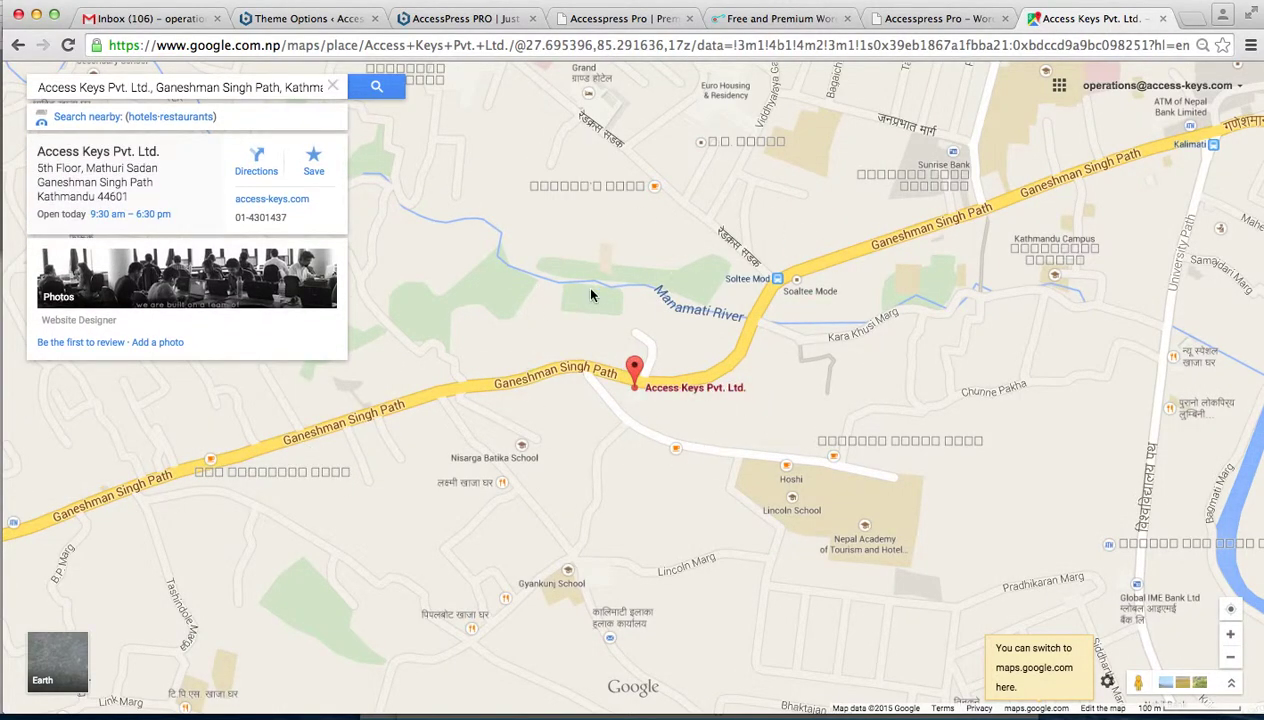
- Open the embed options for the Access Keys Pvt. Ltd. map and copy the medium-size iframe code
{"action": "left_click", "coordinate": [1107, 681]}
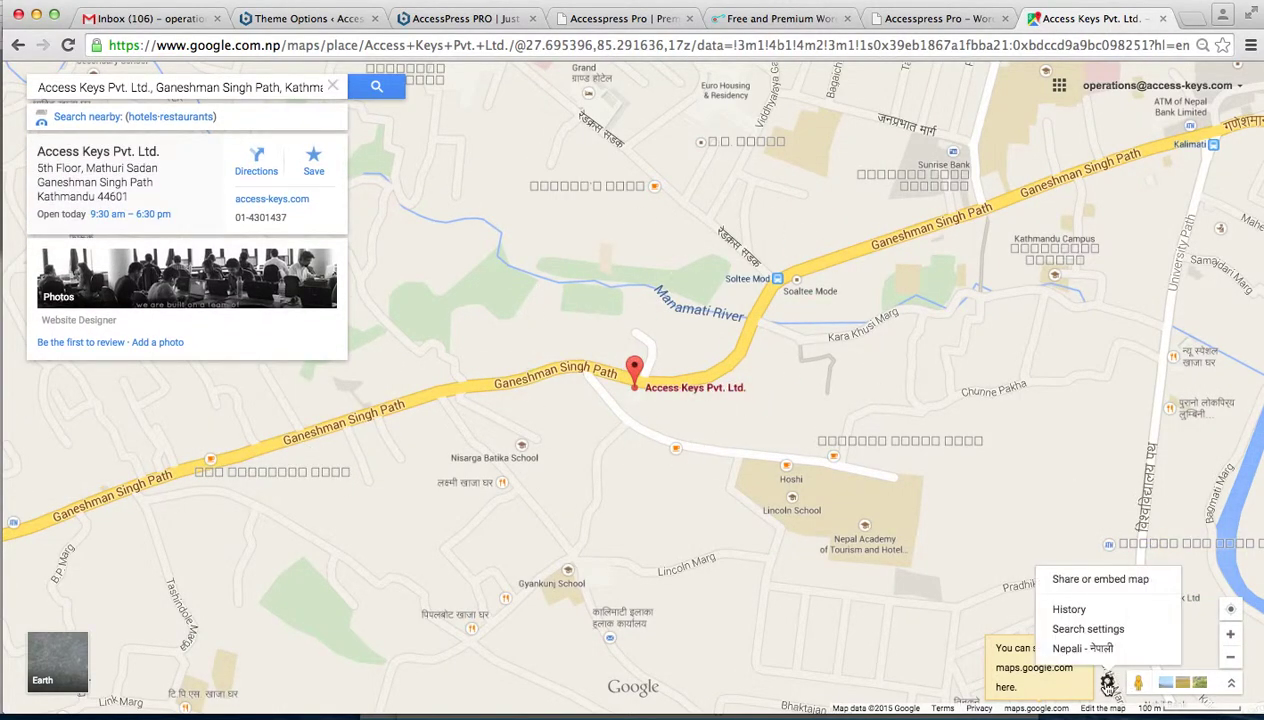
{"action": "left_click", "coordinate": [1100, 580]}
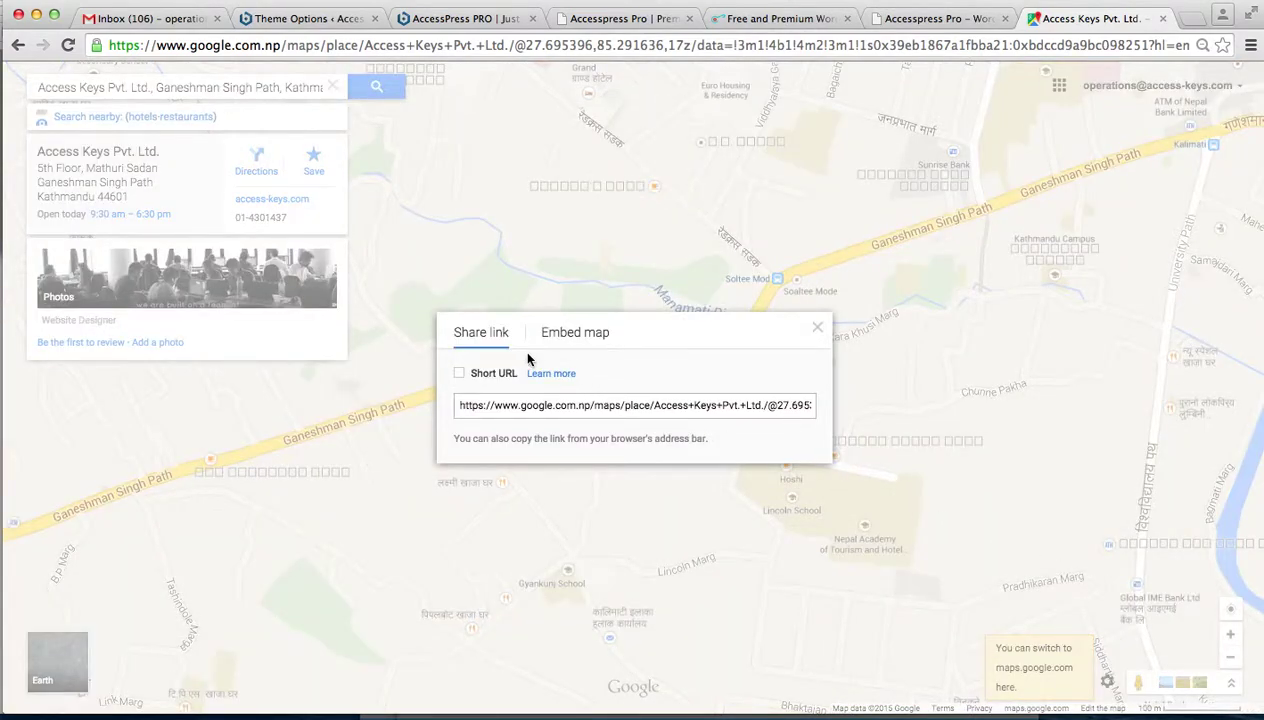
{"action": "left_click", "coordinate": [556, 333]}
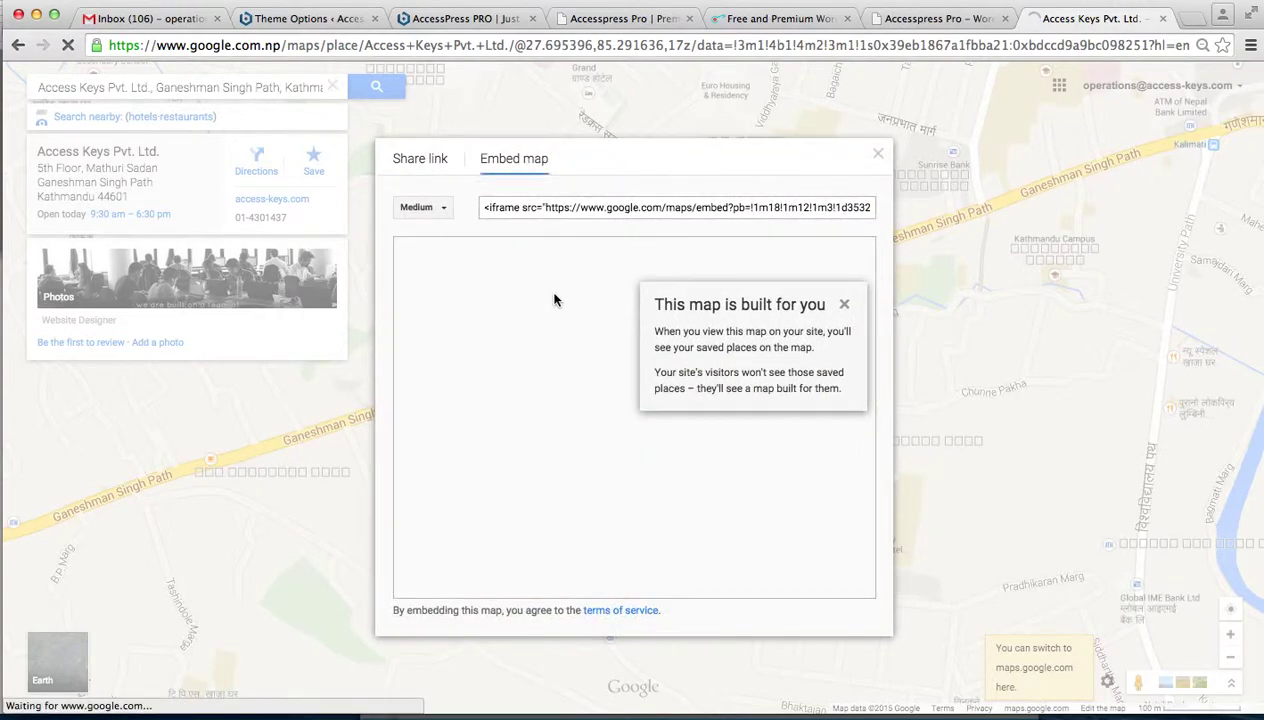
{"action": "left_click", "coordinate": [565, 208]}
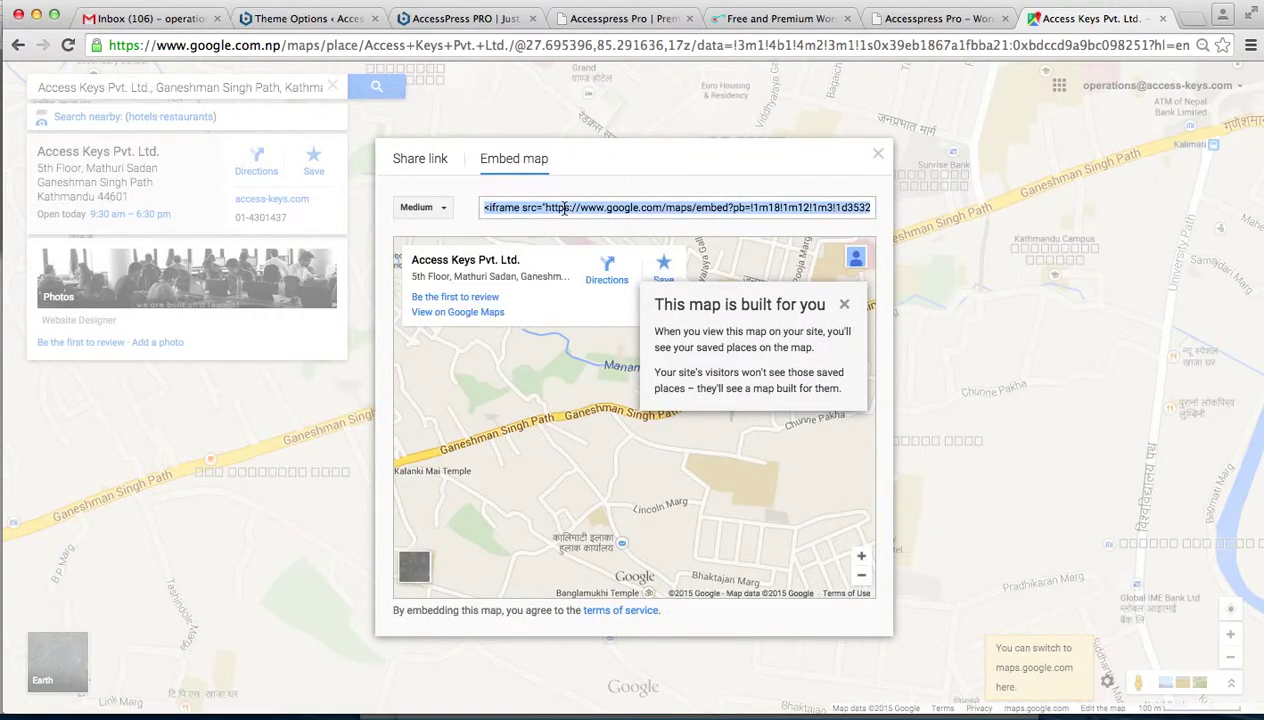
- Paste the copied embed code into the Google Map Iframe setting of the theme options and save the options
{"action": "left_click", "coordinate": [330, 22]}
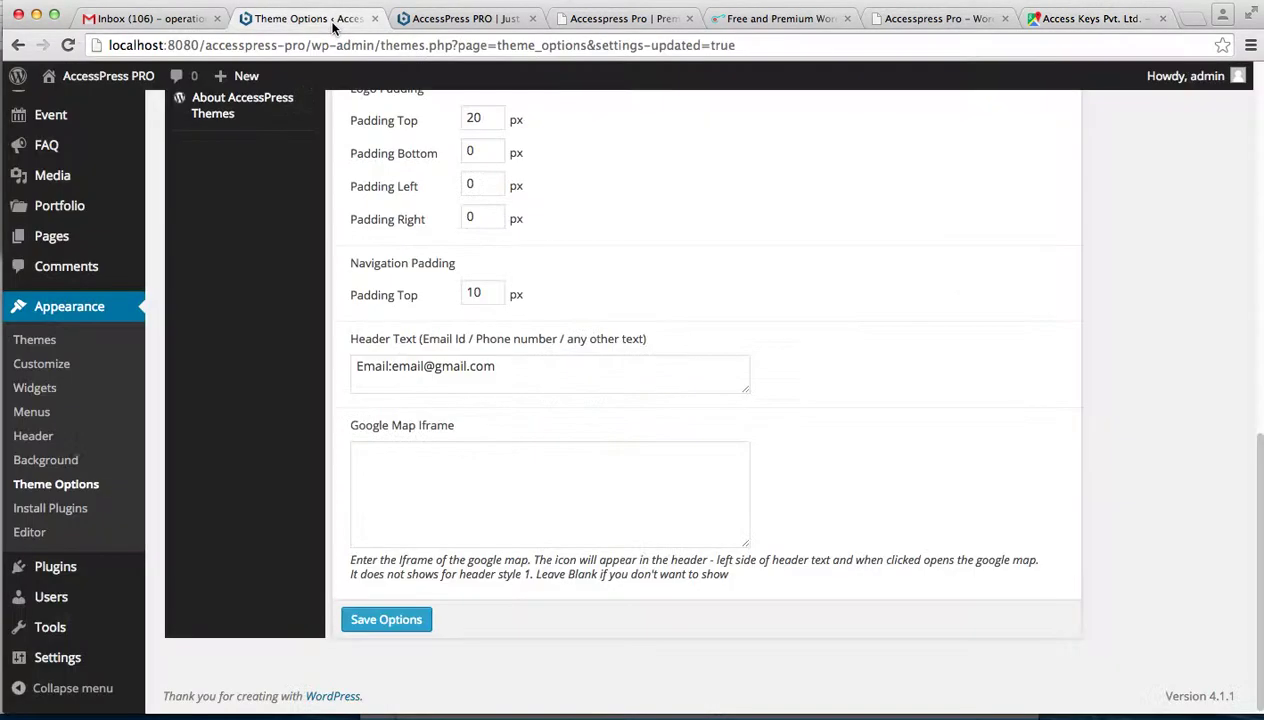
{"action": "left_click", "coordinate": [480, 483]}
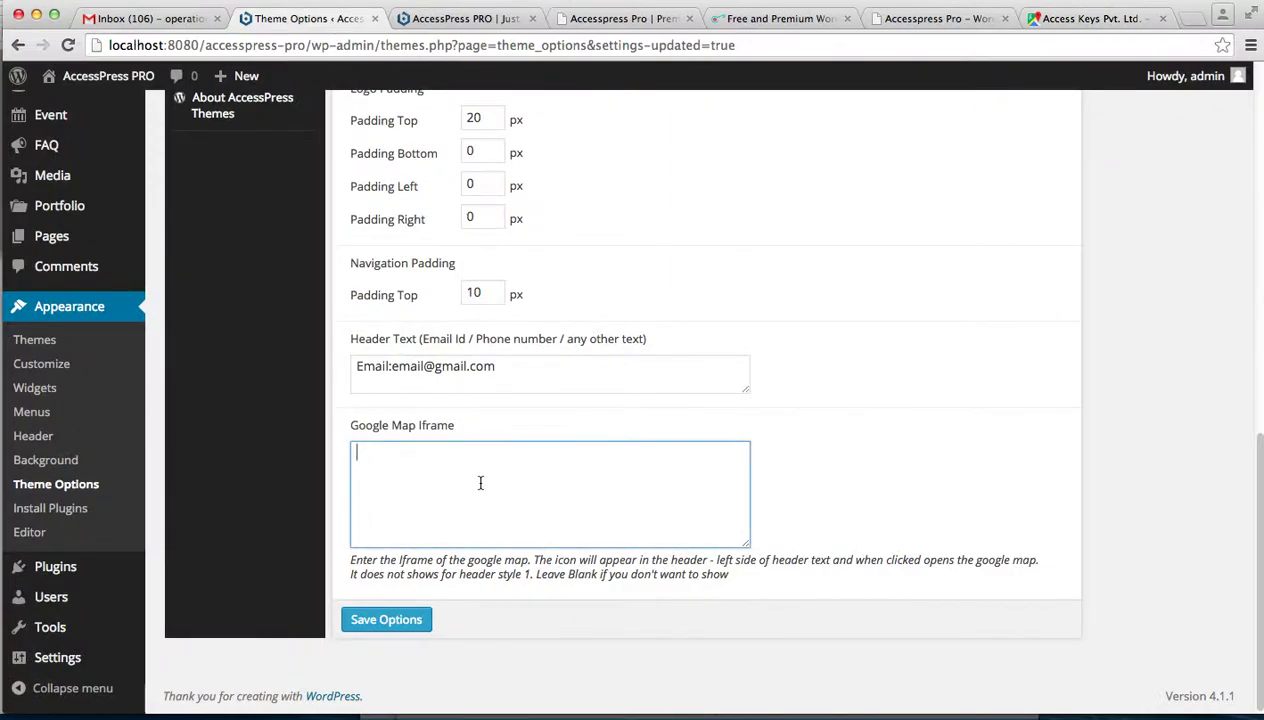
{"action": "key", "text": "super+v"}
{"action": "left_click", "coordinate": [417, 621]}
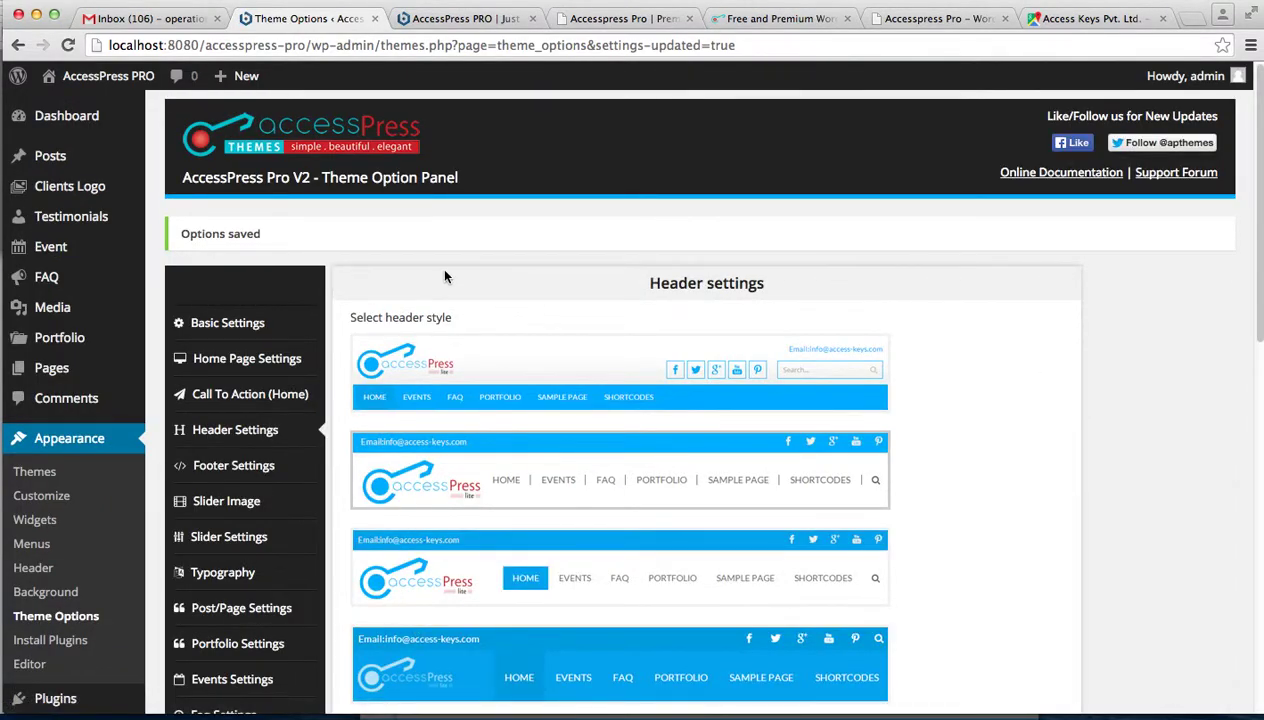
- Reload the site's front page and test expanding and collapsing the header map with its location icon
{"action": "left_click", "coordinate": [471, 19]}
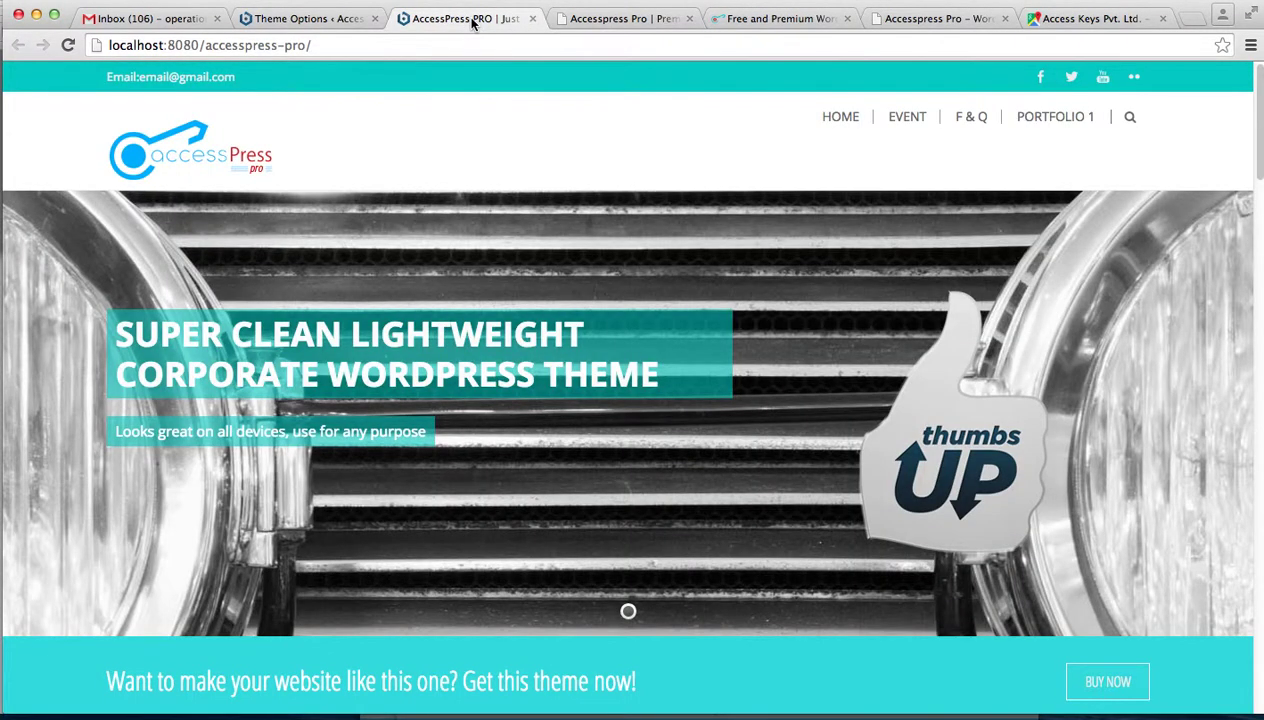
{"action": "left_click", "coordinate": [454, 43]}
{"action": "key", "text": "Return"}
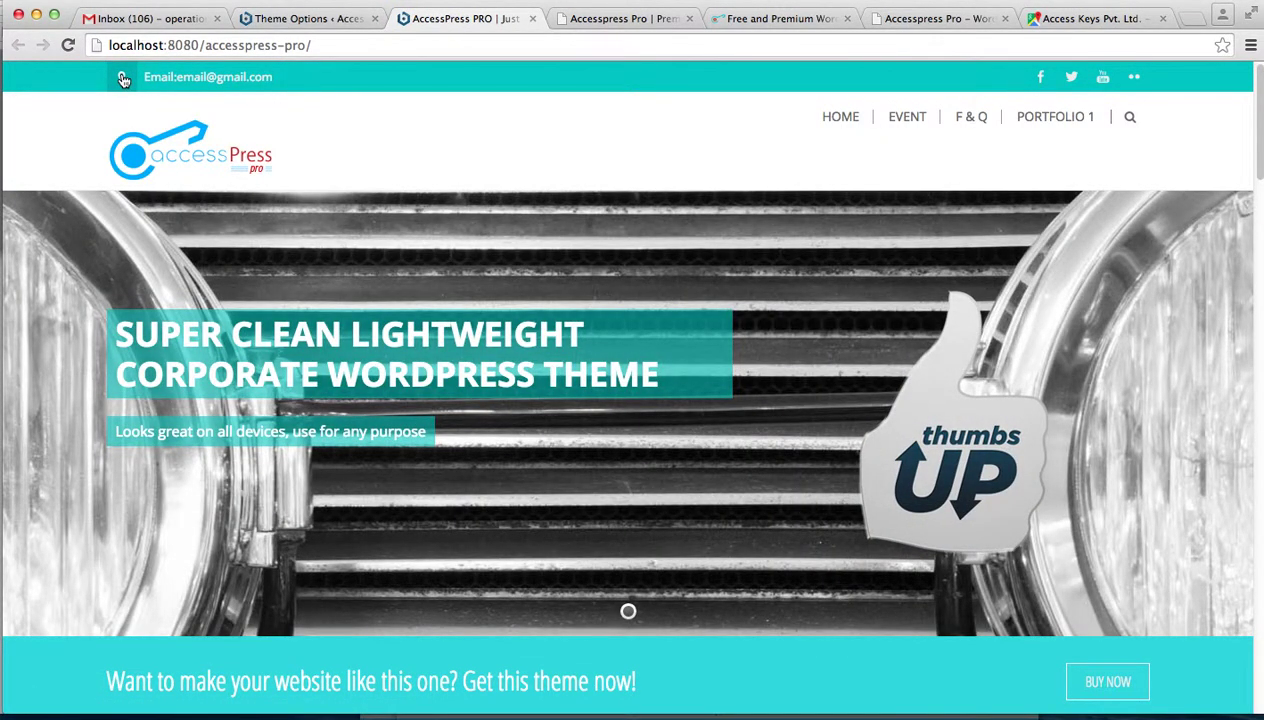
{"action": "left_click", "coordinate": [122, 78]}
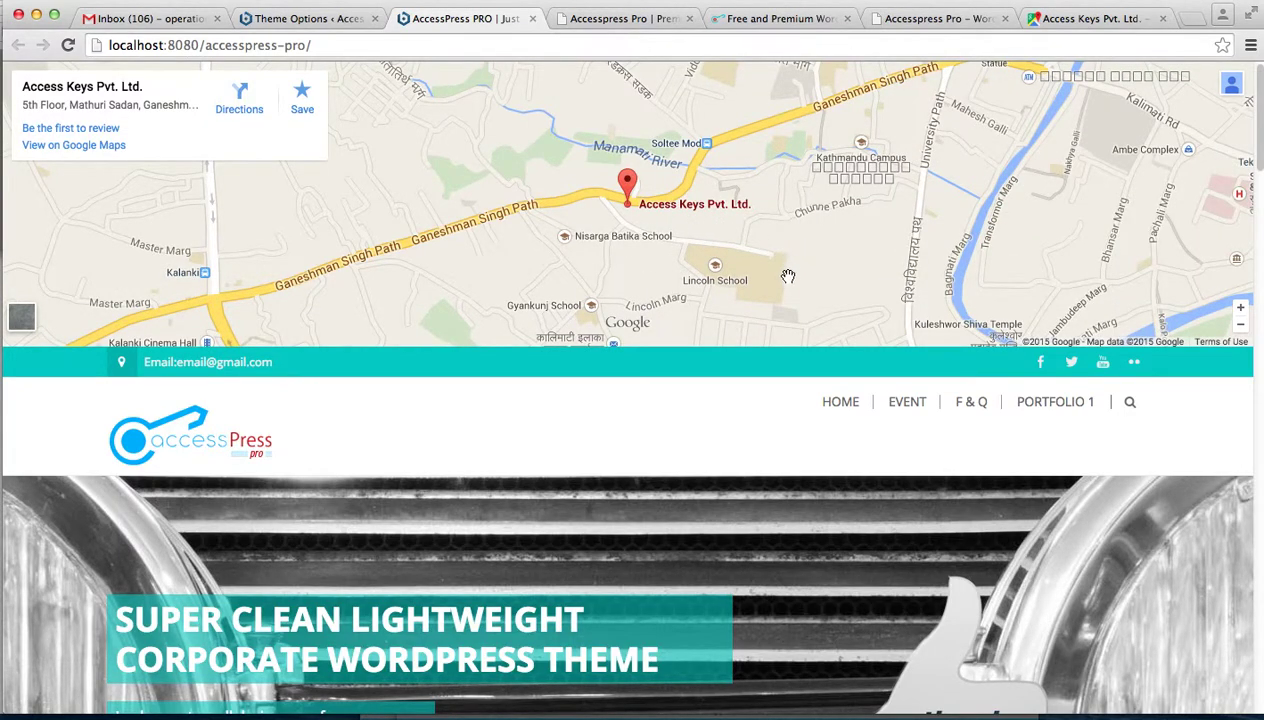
{"action": "left_click", "coordinate": [121, 362]}
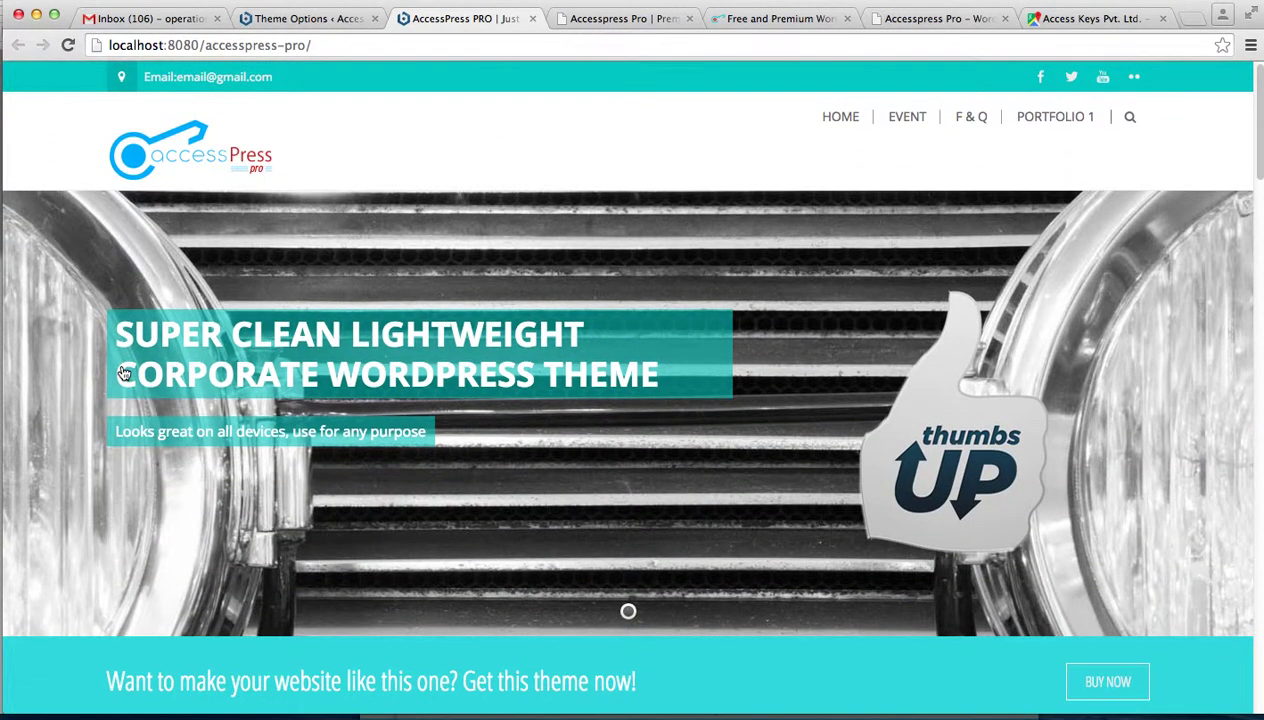
{"action": "left_click", "coordinate": [321, 20]}
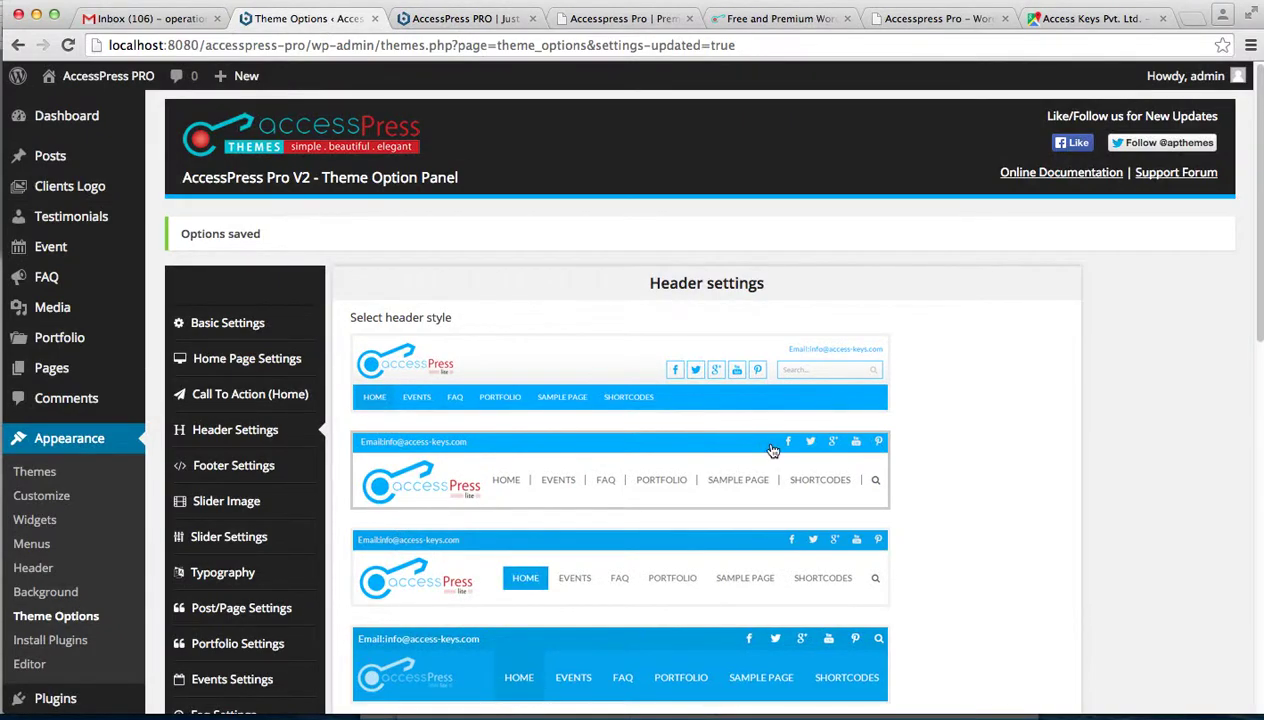
{"action": "left_click_drag", "start_coordinate": [1255, 316], "coordinate": [1245, 212]}
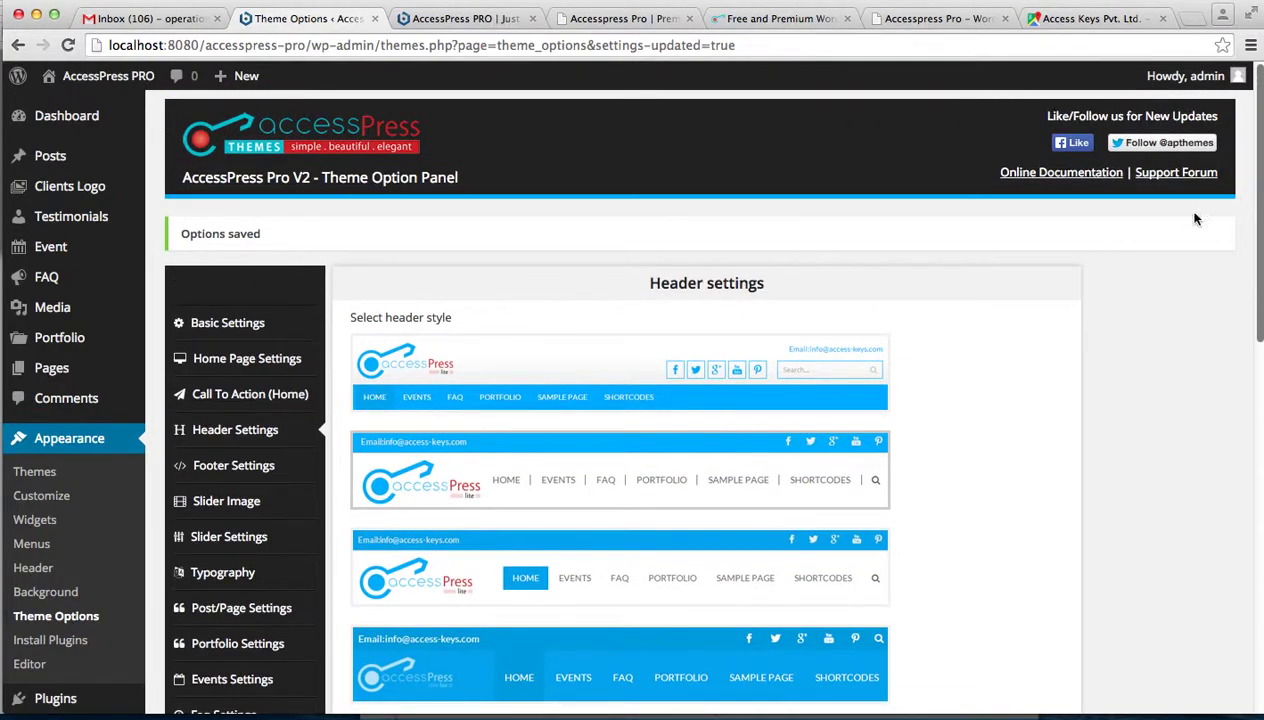
{"action": "left_click", "coordinate": [437, 26]}
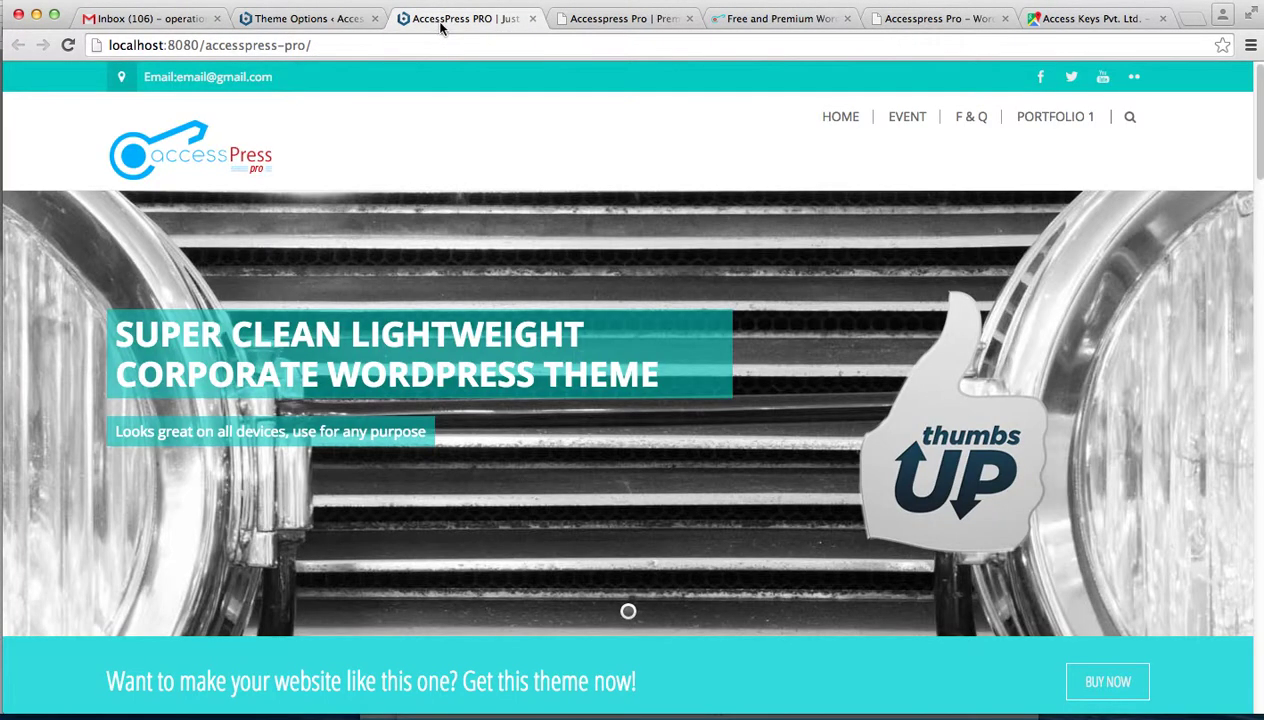